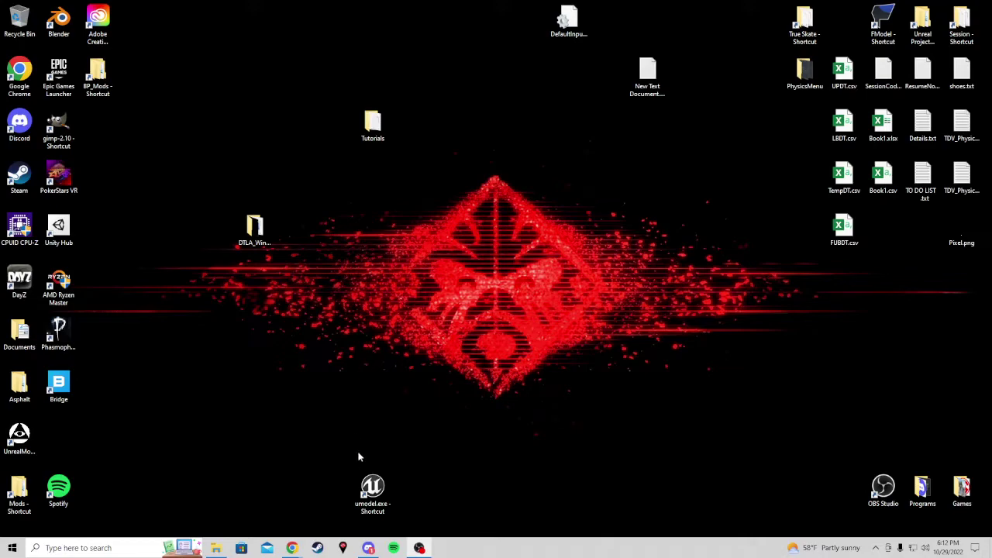
Switch to Chrome, search the web for "umodel" and open the UE Viewer page on Gildor's Homepage
left_click_drag(369, 488, 430, 471)
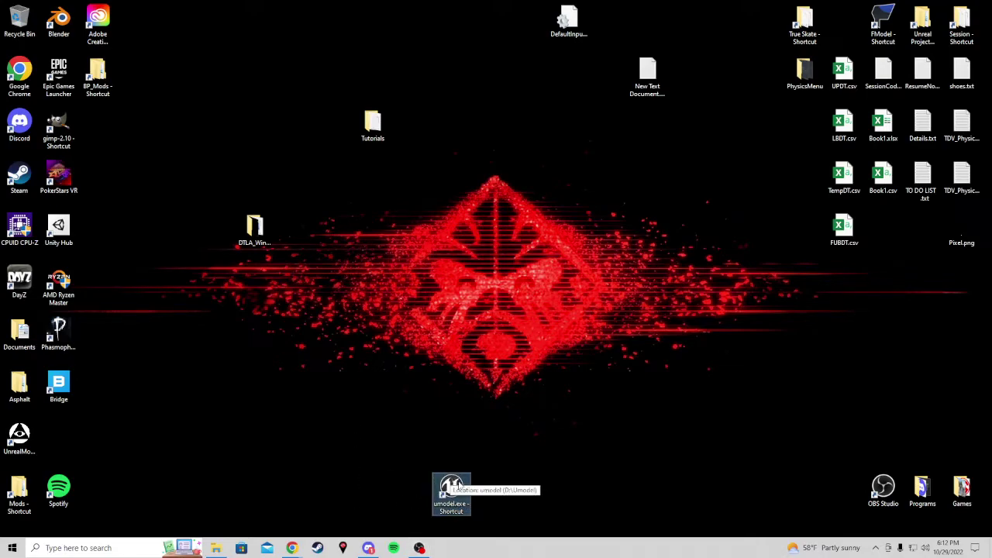
mouse_move(292, 548)
left_click(269, 484)
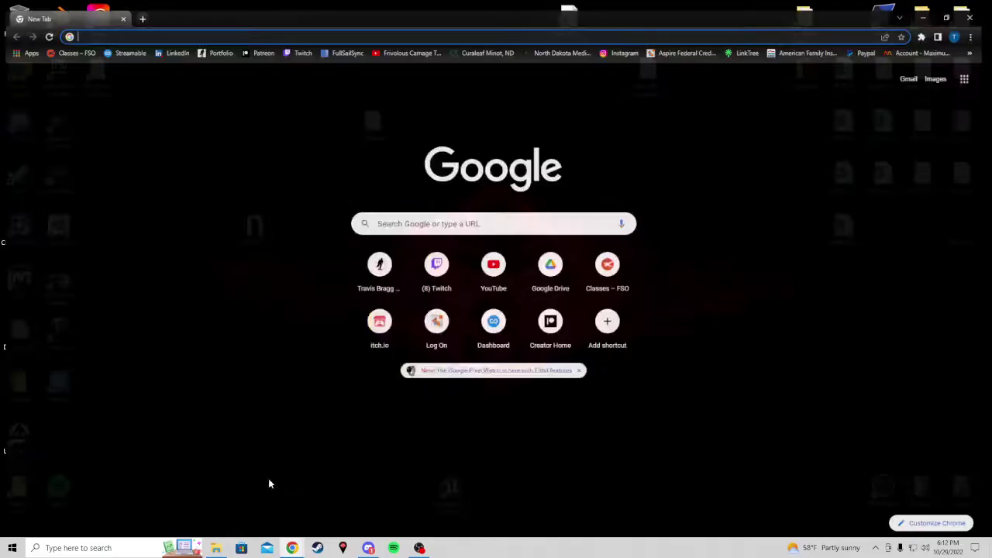
left_click(471, 211)
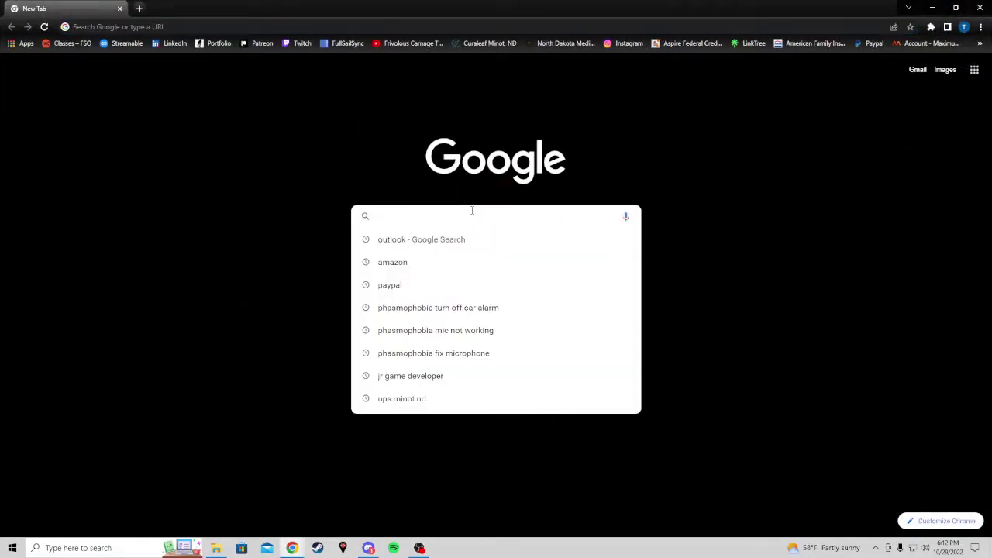
type("umodel")
key("Return")
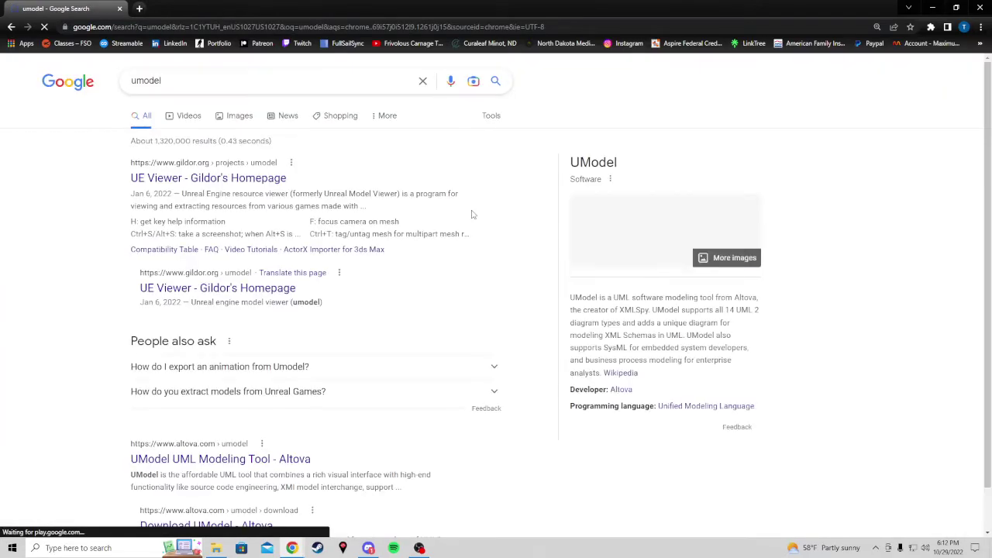
left_click(159, 187)
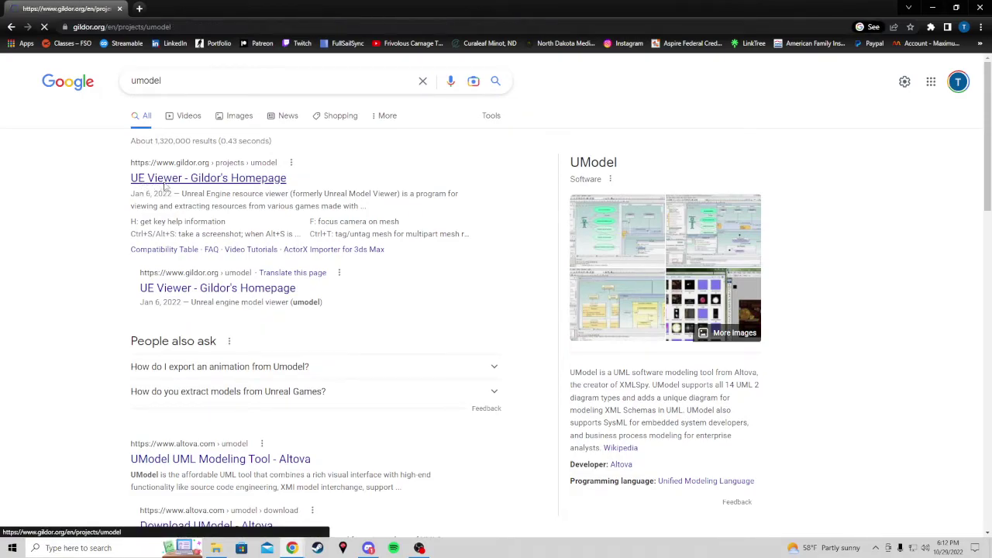
Download the Win32 version of UE Viewer and show the downloaded umodel_win32.zip in its folder
scroll(532, 306, "down", 7)
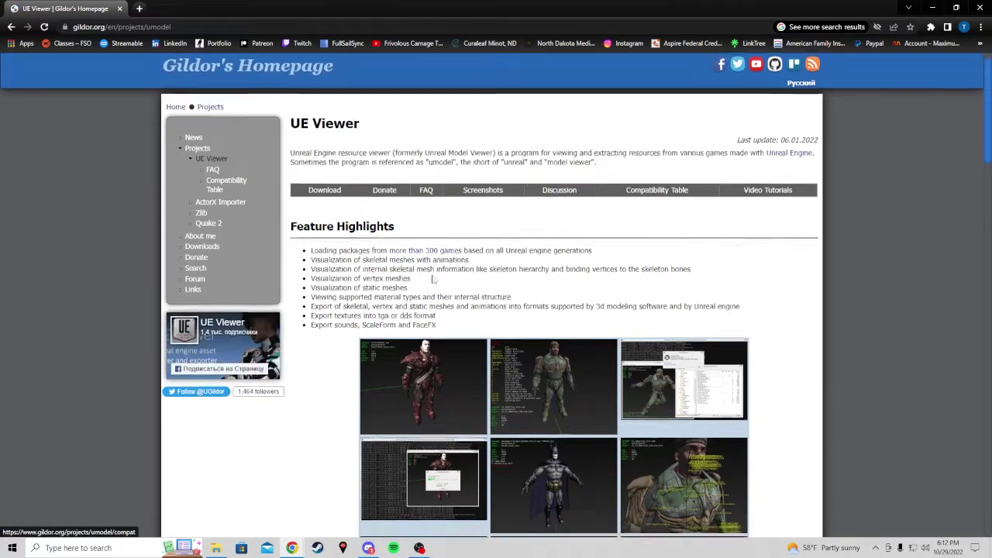
scroll(592, 322, "down", 2)
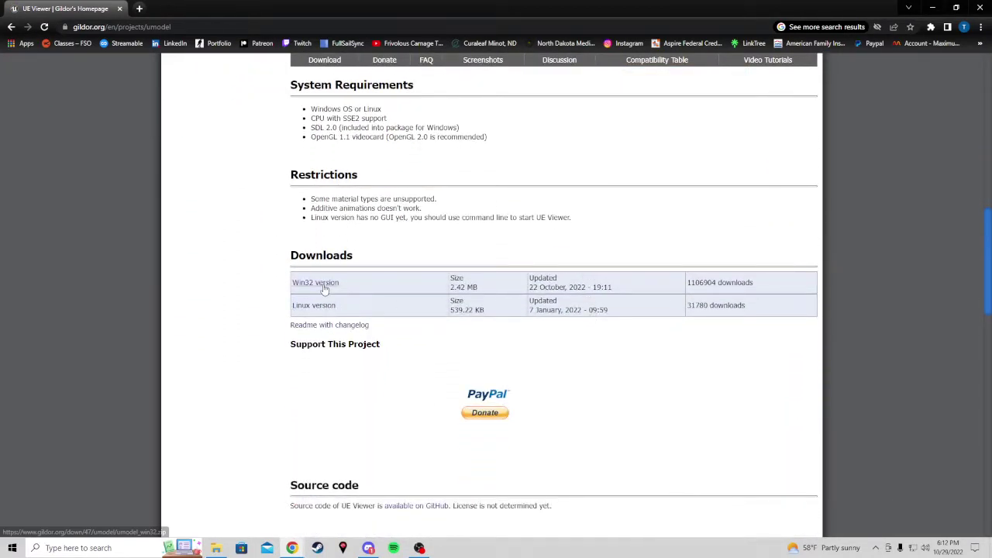
left_click(324, 286)
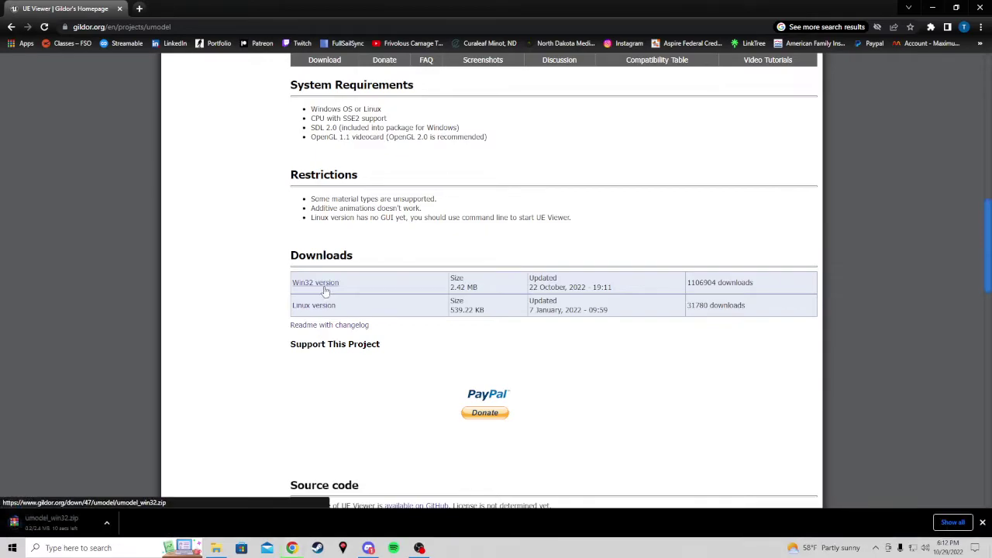
left_click(109, 524)
left_click(136, 491)
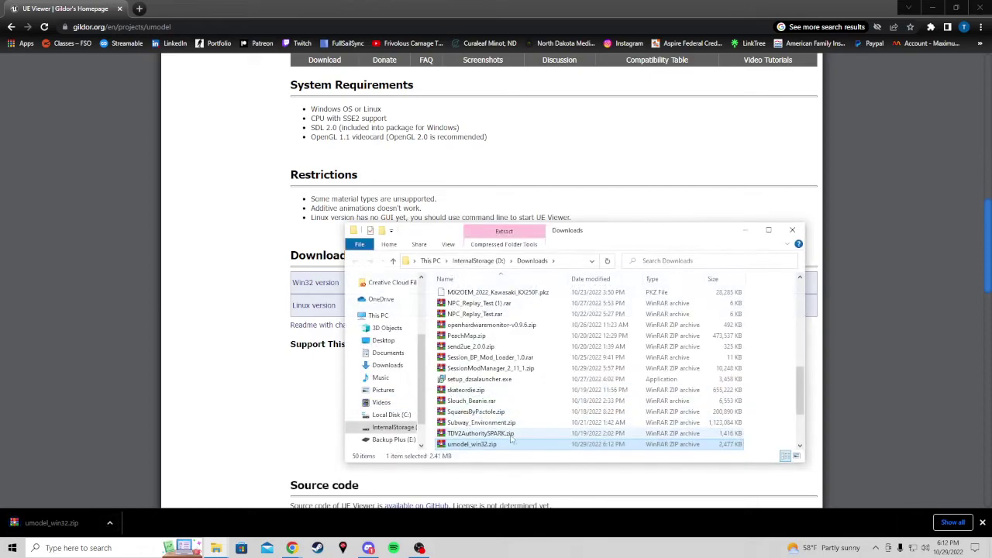
Extract umodel_win32.zip into a new umodel_win32 folder on the Desktop
right_click(471, 446)
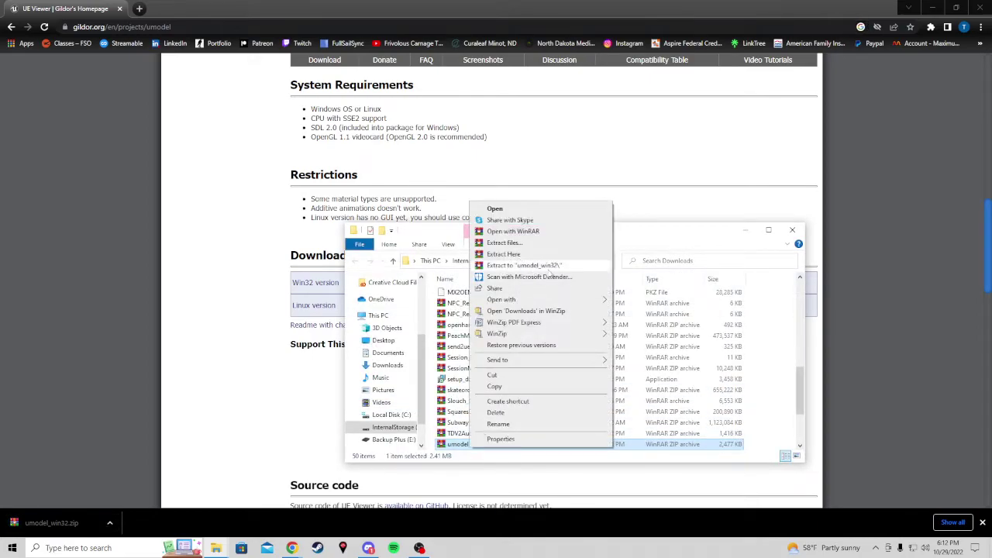
left_click(551, 253)
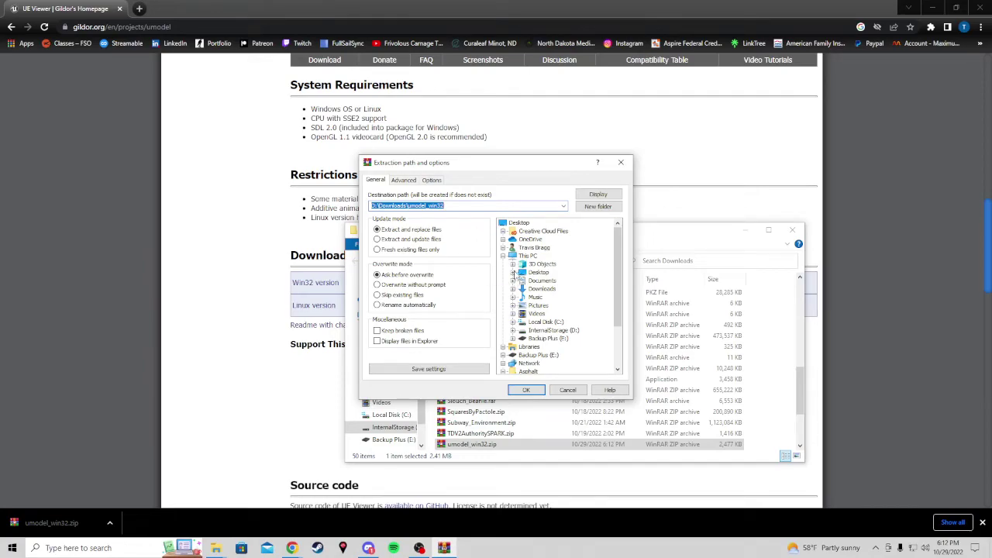
left_click(537, 273)
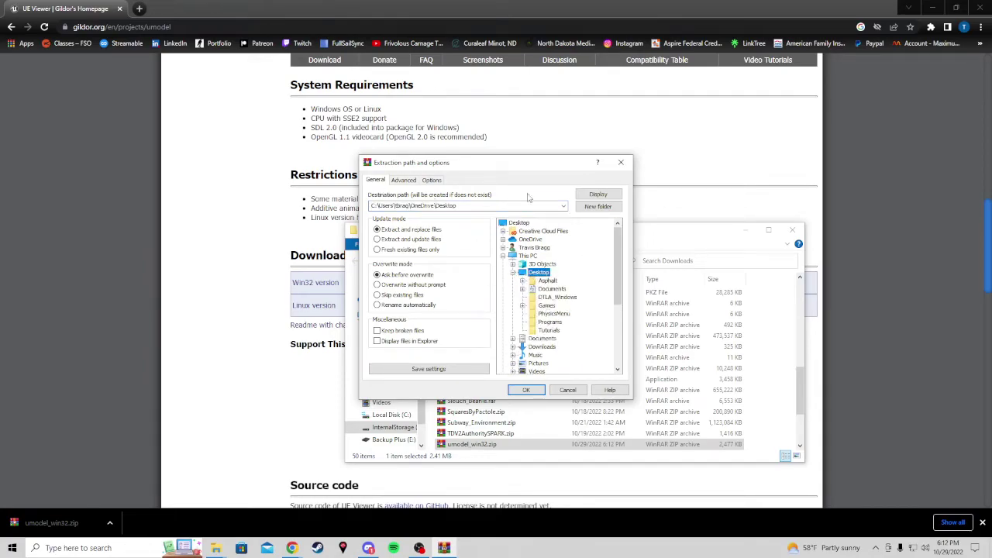
left_click(598, 206)
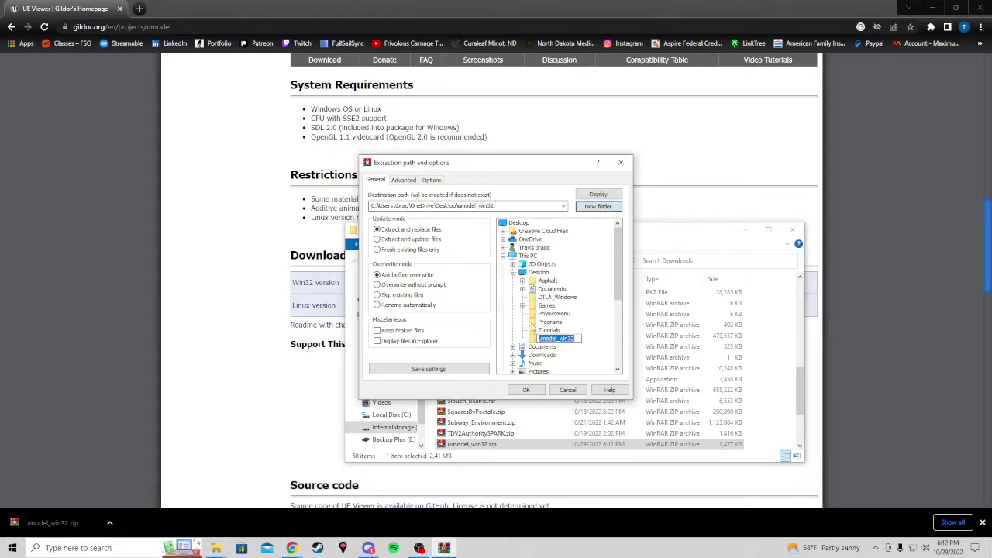
left_click(535, 392)
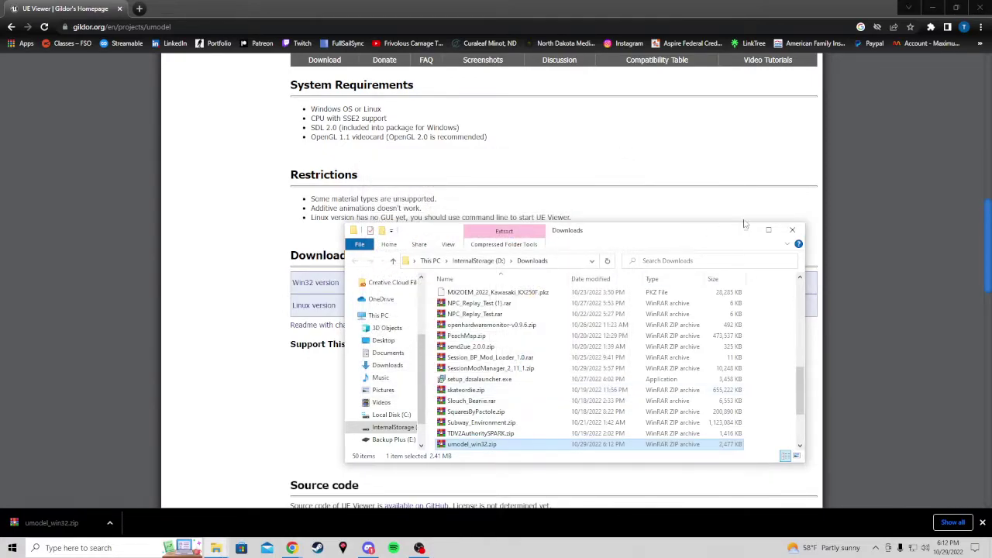
Close the Downloads window and the browser, and move the umodel_win32 folder near the umodel.exe shortcut on the desktop
left_click(769, 231)
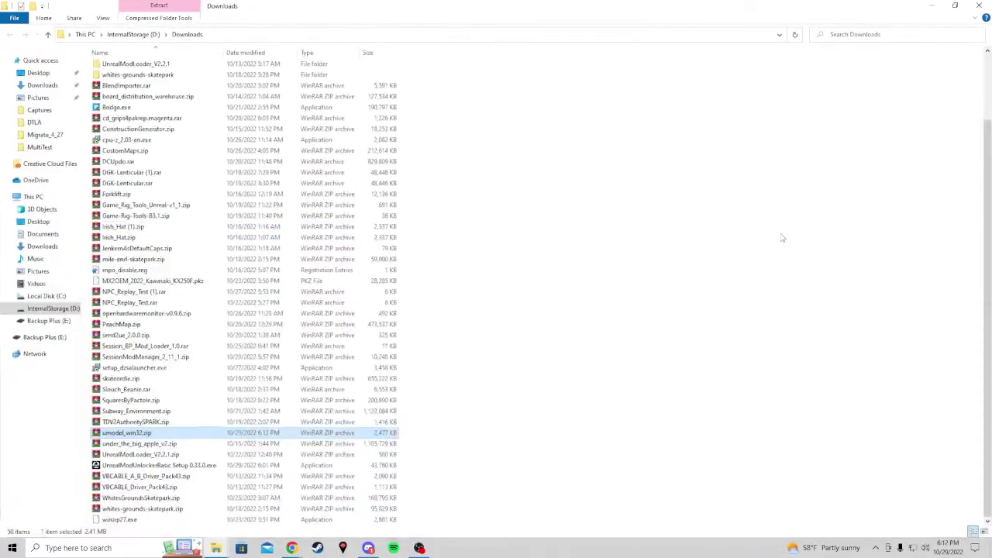
left_click(955, 6)
left_click(897, 103)
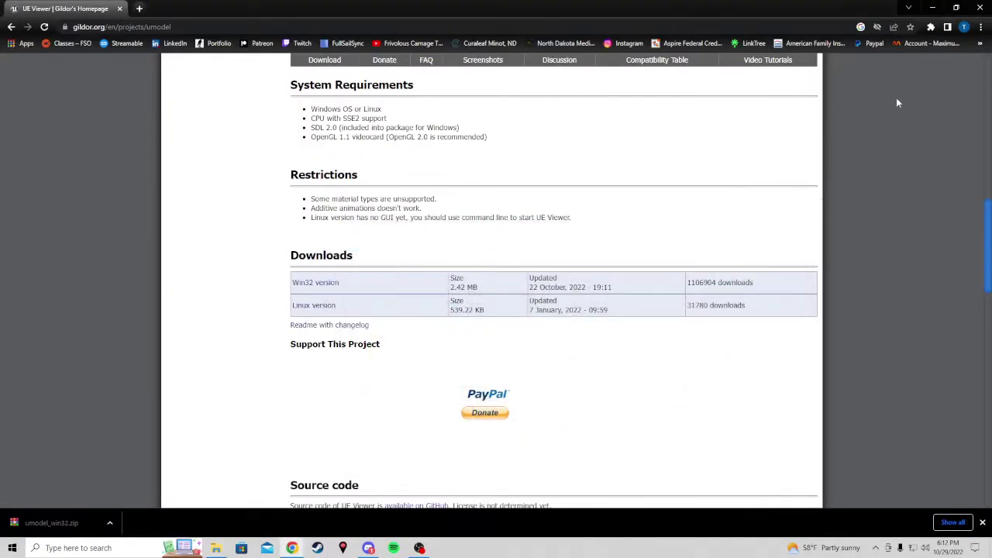
left_click(980, 7)
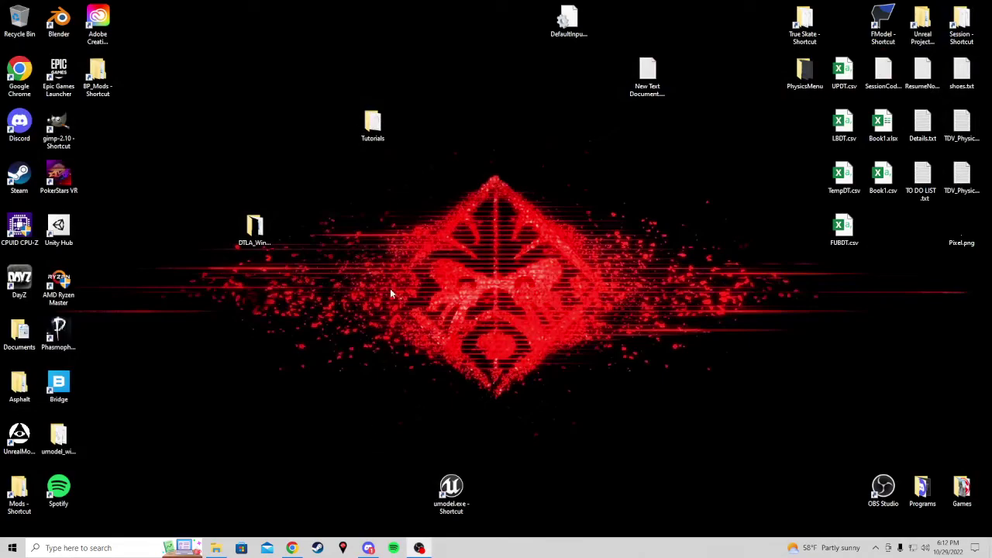
left_click_drag(58, 438, 531, 494)
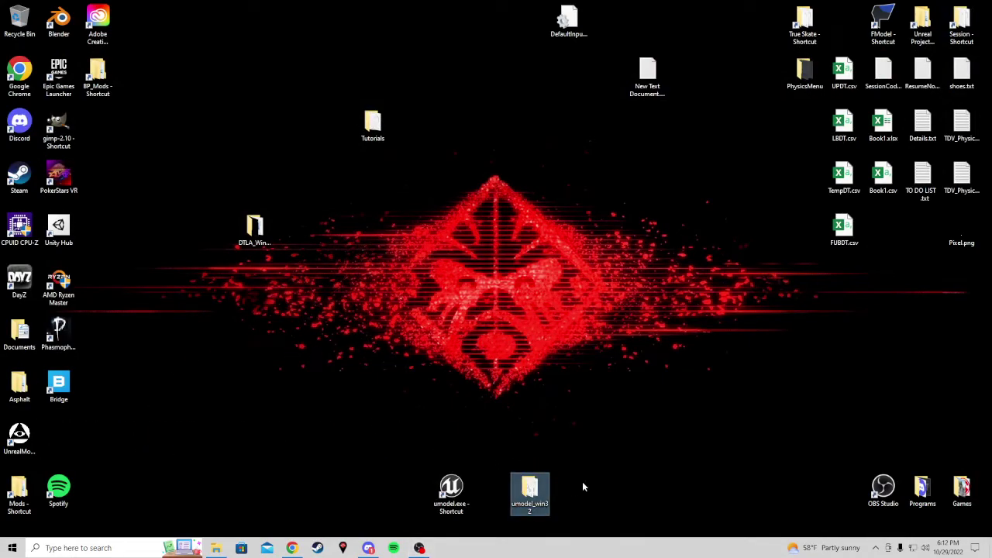
Launch umodel.exe from the umodel_win32 folder and open the directory chooser for the path to game files
double_click(530, 489)
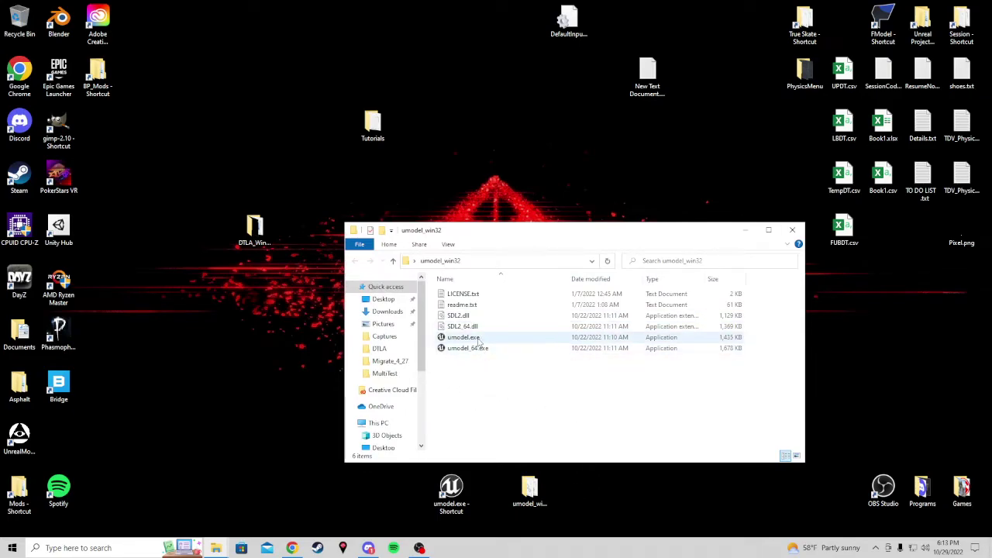
double_click(469, 338)
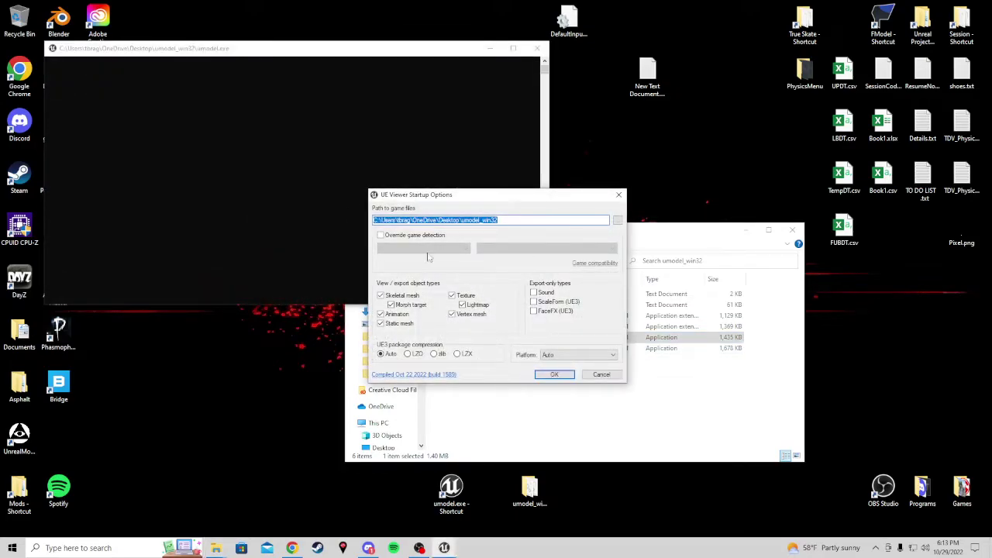
mouse_move(489, 199)
left_mouse_down()
mouse_move(507, 217)
mouse_move(473, 195)
mouse_move(524, 208)
mouse_move(498, 208)
left_mouse_up()
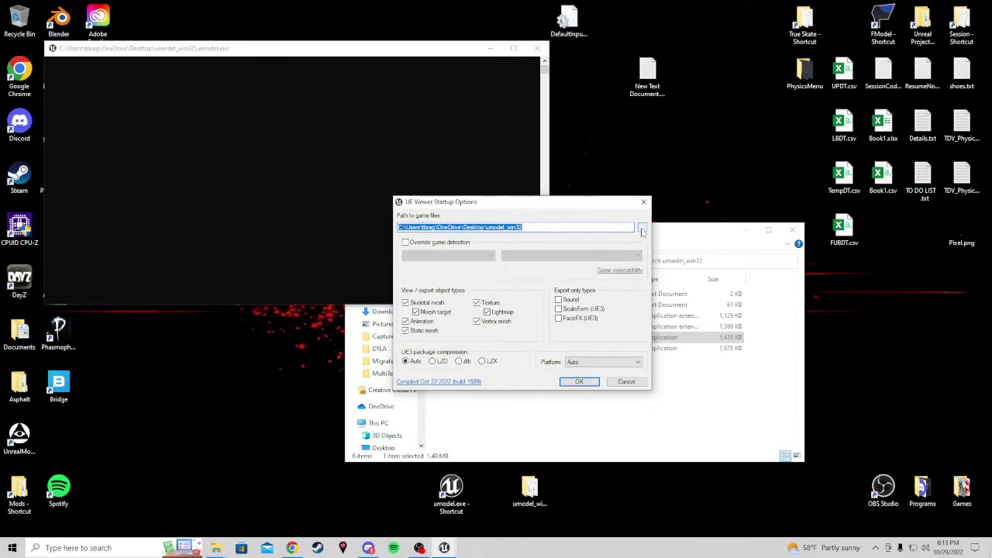
left_click(642, 228)
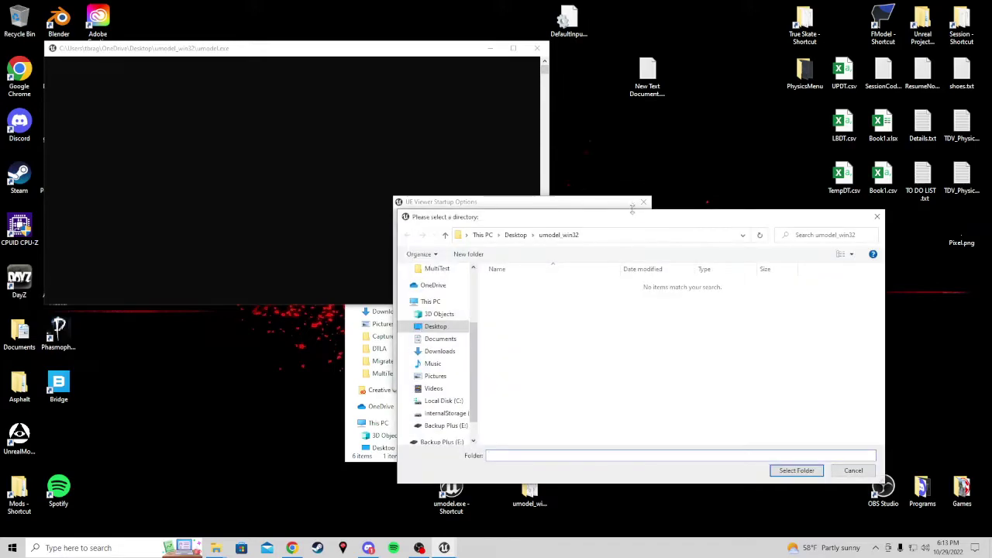
left_click_drag(618, 225, 567, 176)
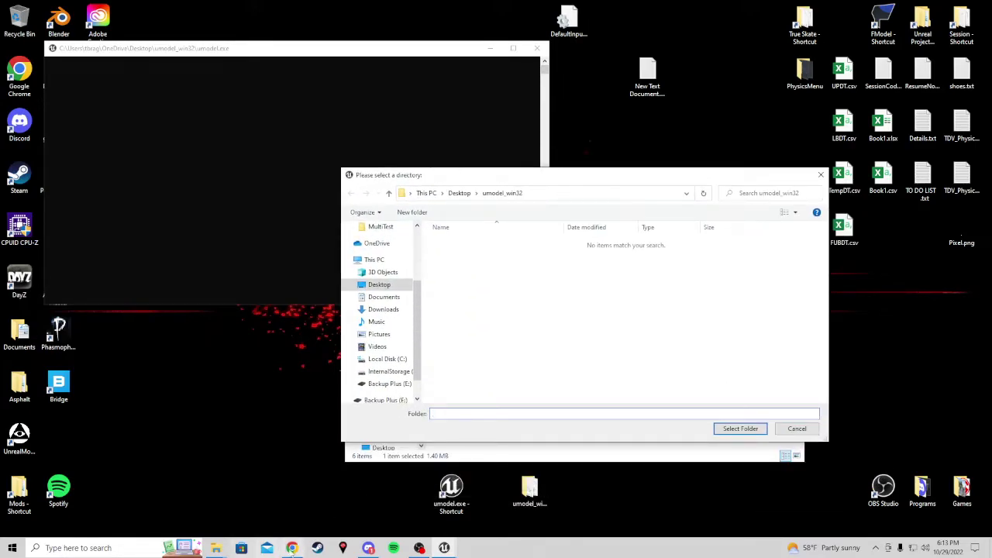
Switch to Steam, browse the local files of Session: Skate Sim, copy the folder's path and close its window
left_click(317, 548)
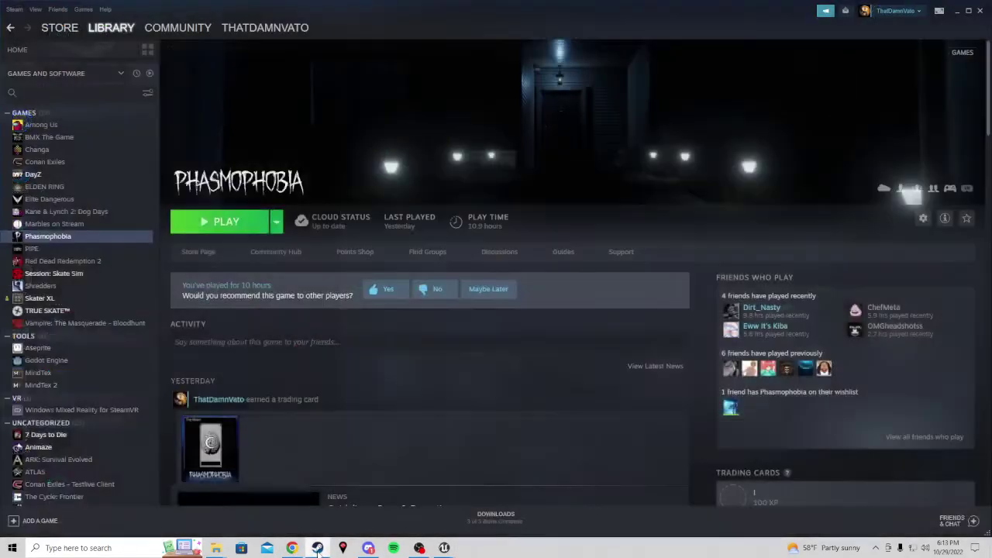
right_click(63, 281)
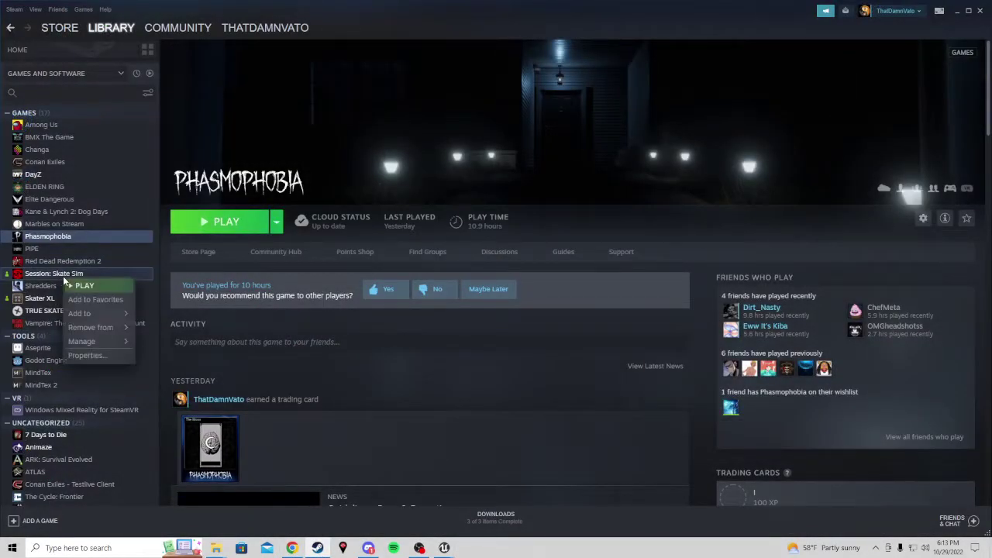
mouse_move(93, 342)
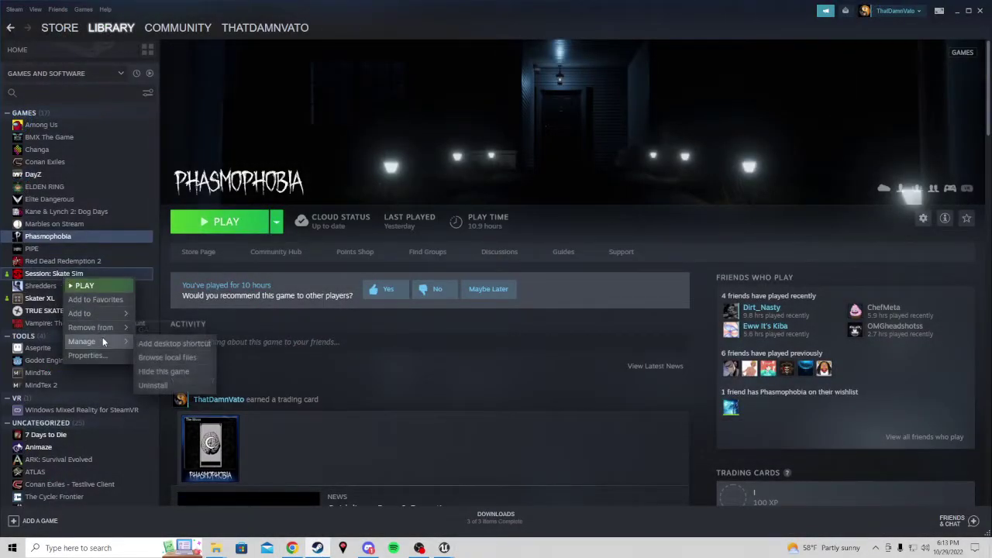
left_click(165, 357)
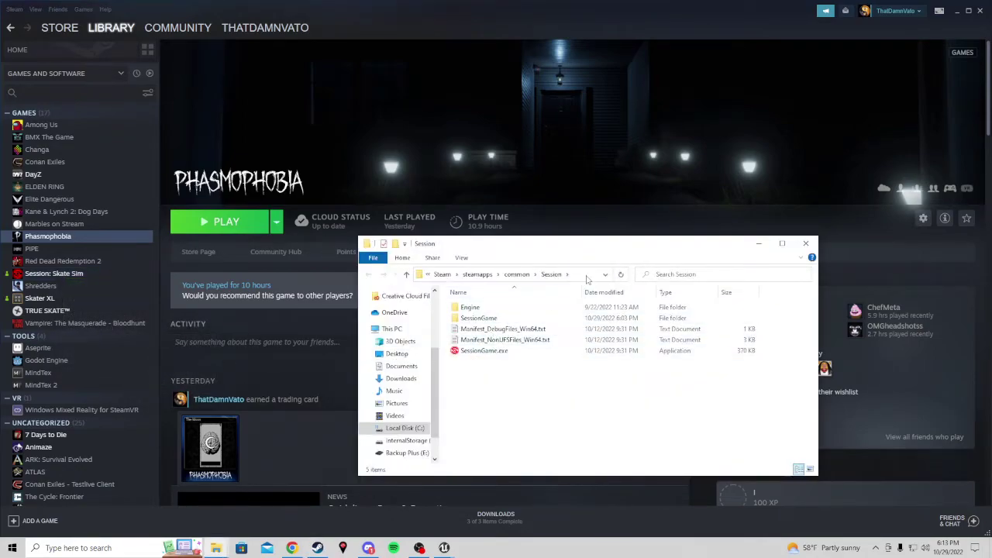
left_click(577, 274)
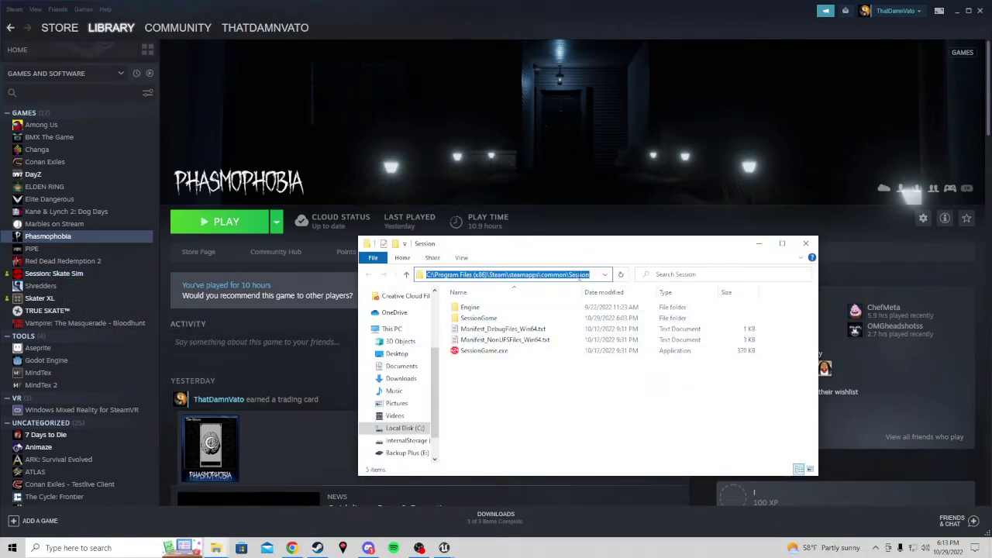
right_click(585, 276)
left_click(609, 312)
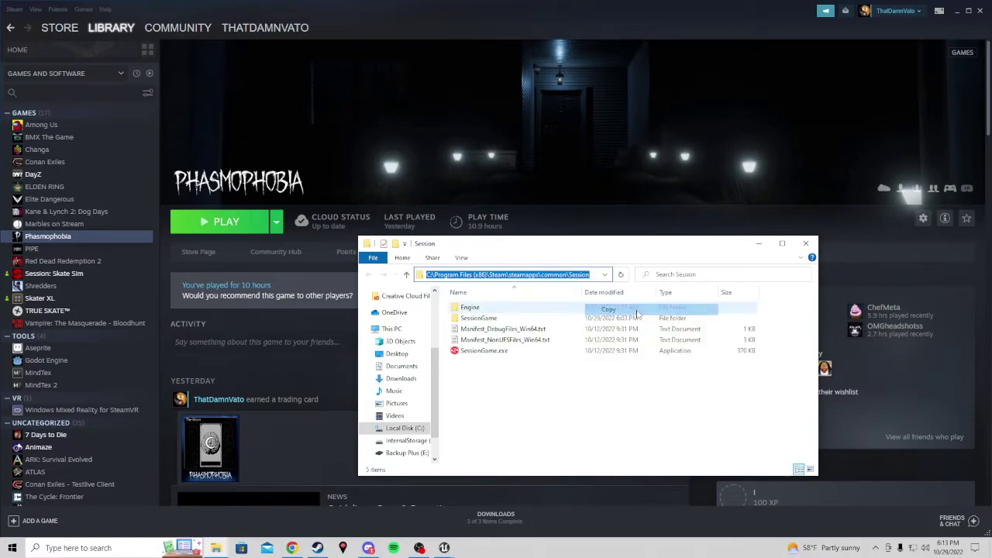
left_click(805, 243)
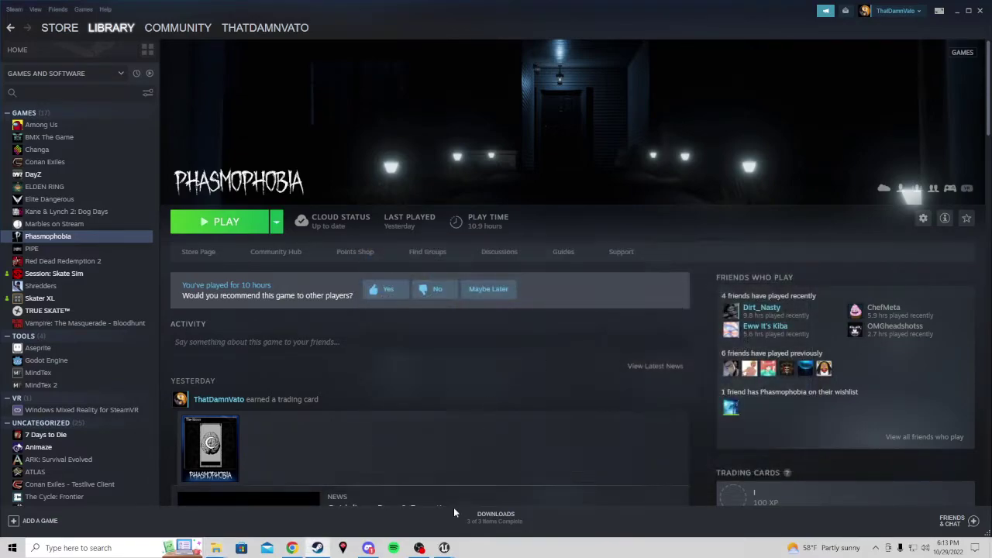
Back in UE Viewer, set the game files path to C:\Program Files (x86)\Steam\steamapps\common\Session and accept the startup options
mouse_move(444, 548)
left_click(481, 496)
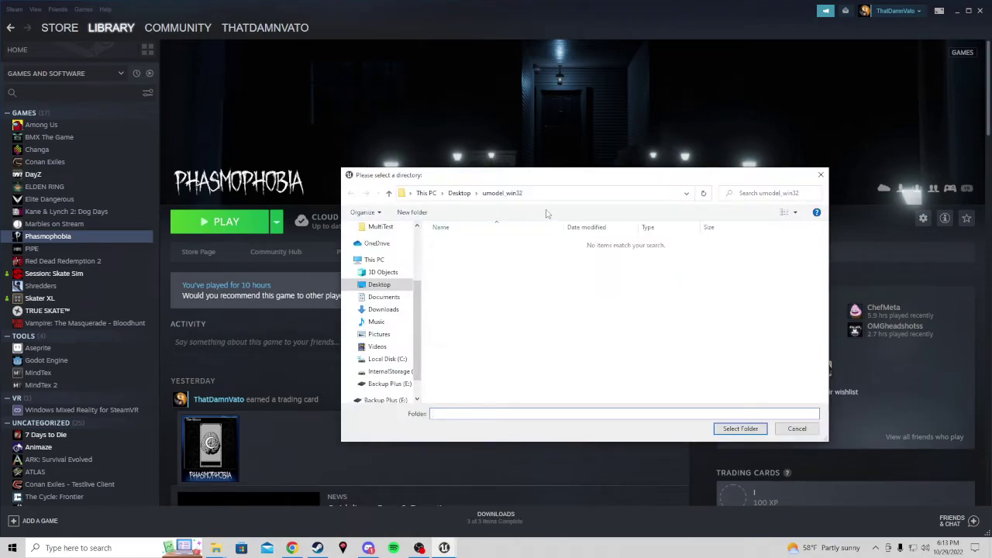
left_click(626, 194)
right_click(515, 193)
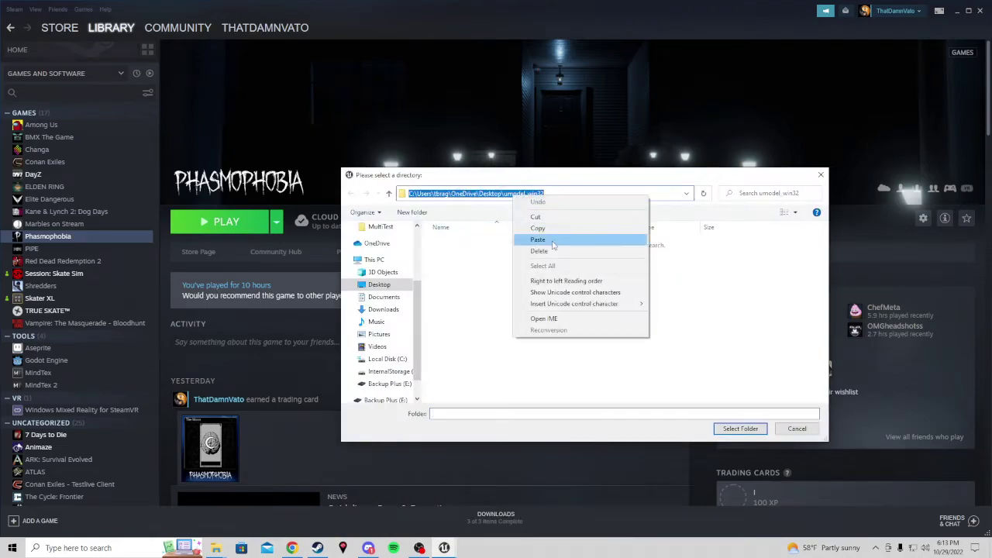
left_click(555, 243)
key("Return")
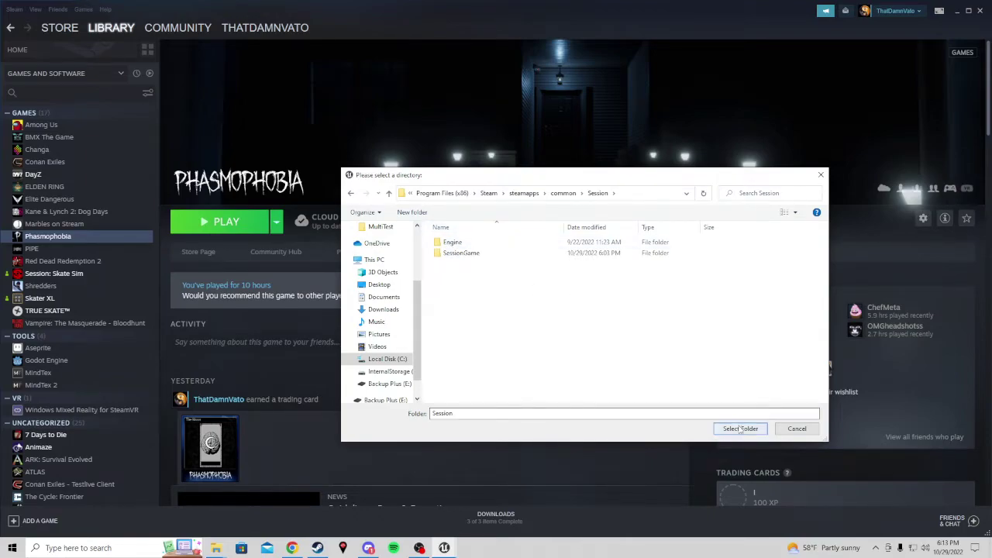
left_click(740, 429)
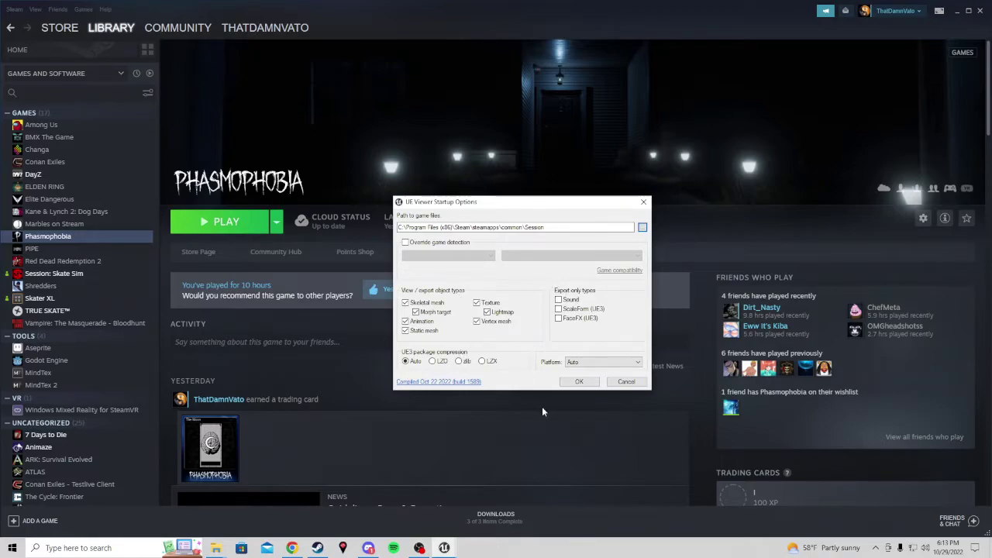
left_click(578, 381)
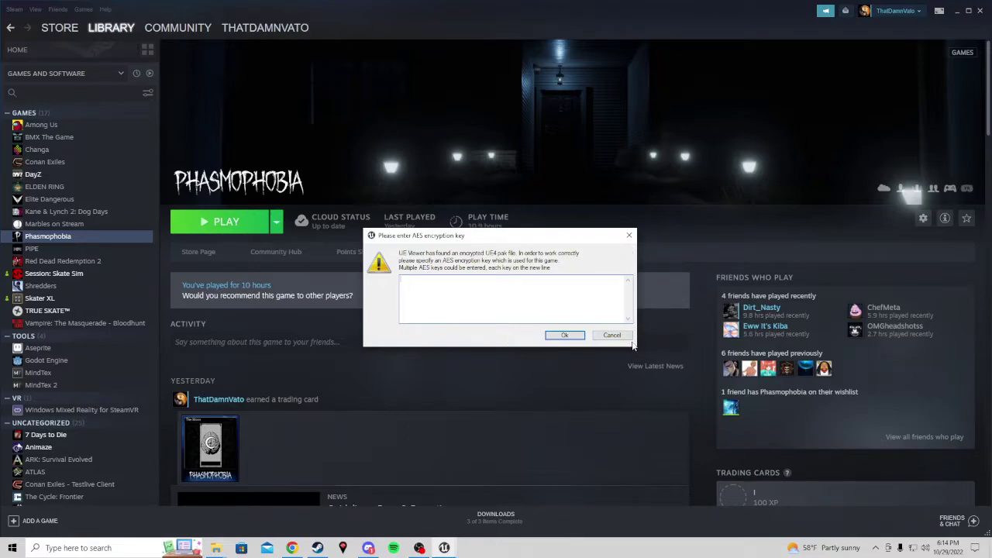
Minimize Steam, open SessionCode.txt from the desktop, copy the AES key it contains and close the file
left_click_drag(572, 238, 560, 251)
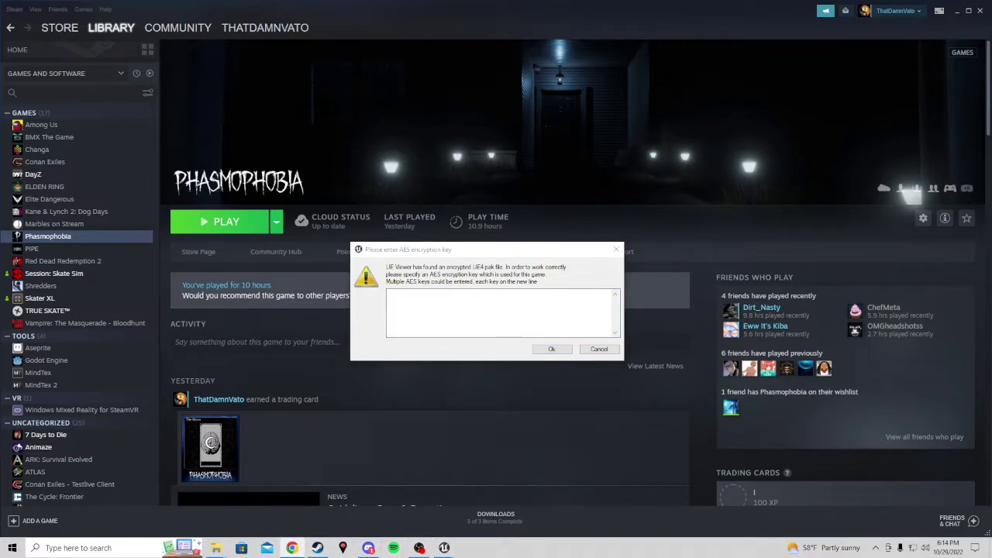
left_click(953, 11)
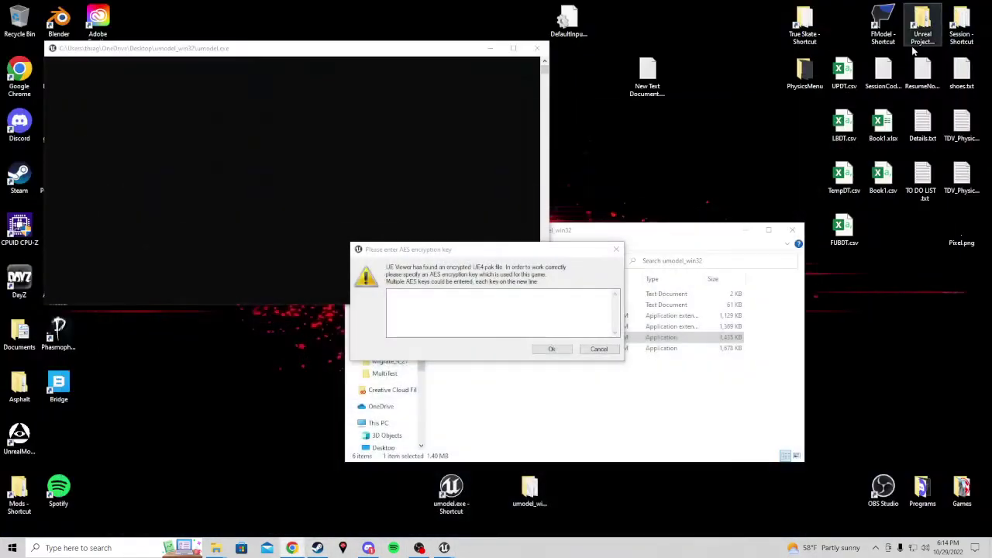
double_click(883, 74)
key("ctrl+a")
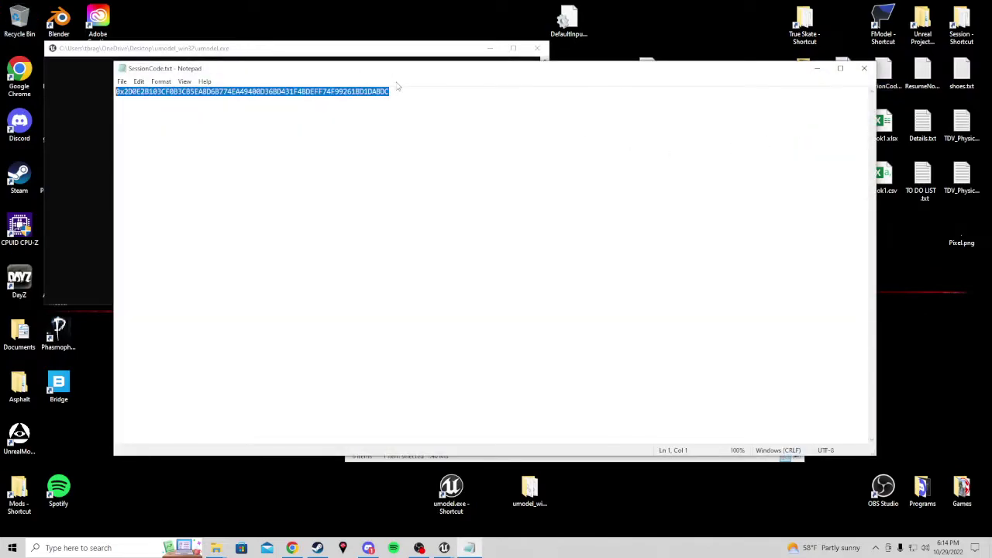
right_click(357, 91)
left_click(387, 122)
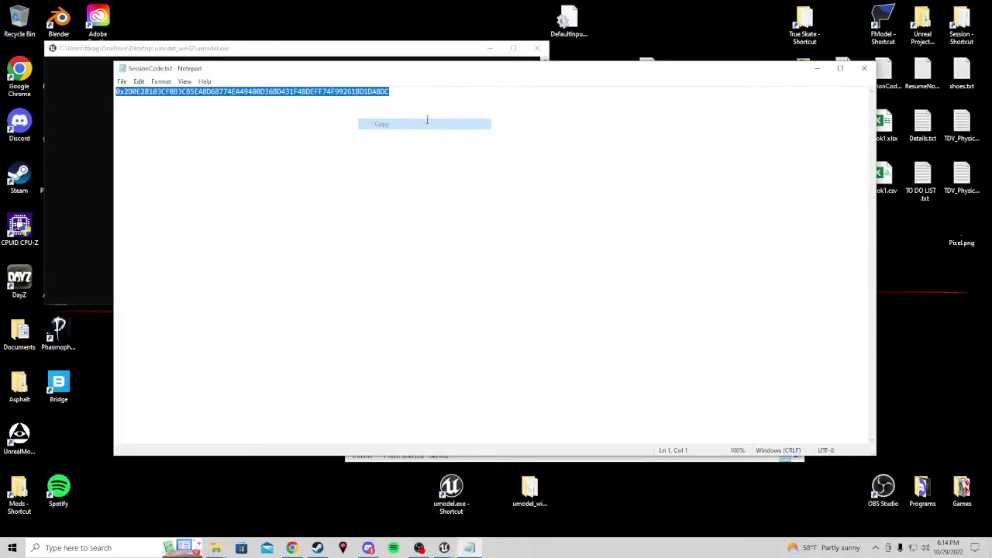
left_click(864, 68)
Paste the copied AES encryption key into UE Viewer's key prompt and accept it
left_click(443, 304)
right_click(446, 306)
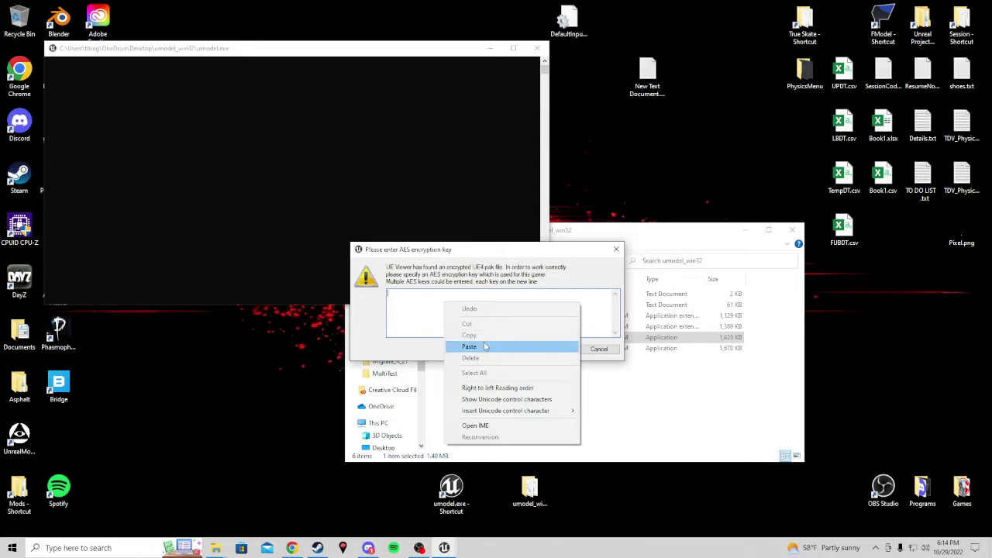
left_click(446, 342)
left_click(551, 349)
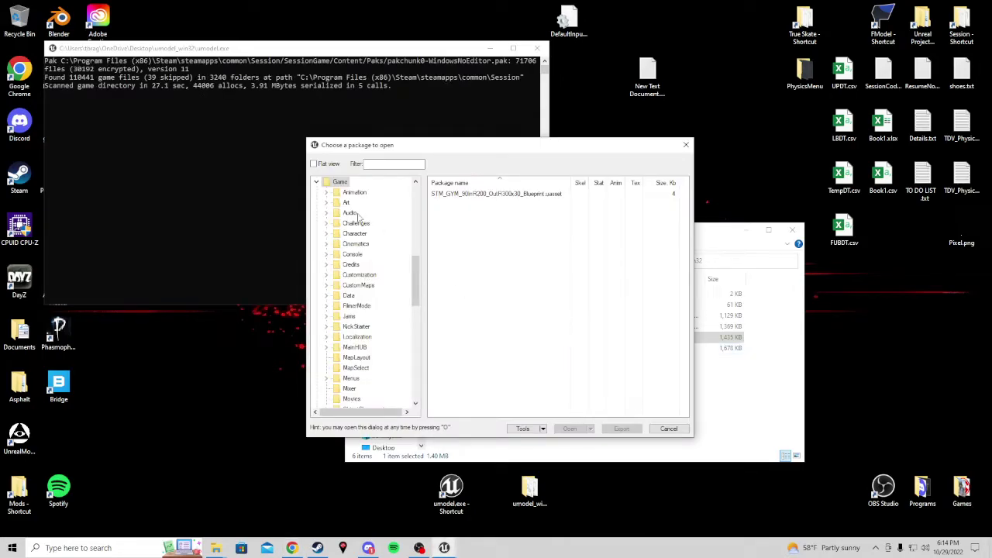
Collapse the Engine folder in the package tree and look through the subfolders of Game
scroll(382, 255, "down", 7)
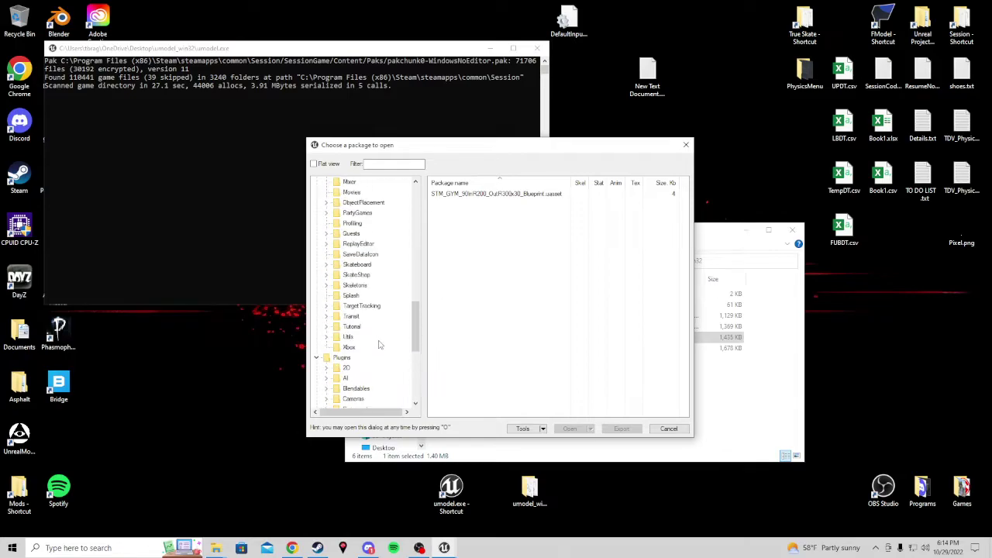
scroll(380, 341, "up", 7)
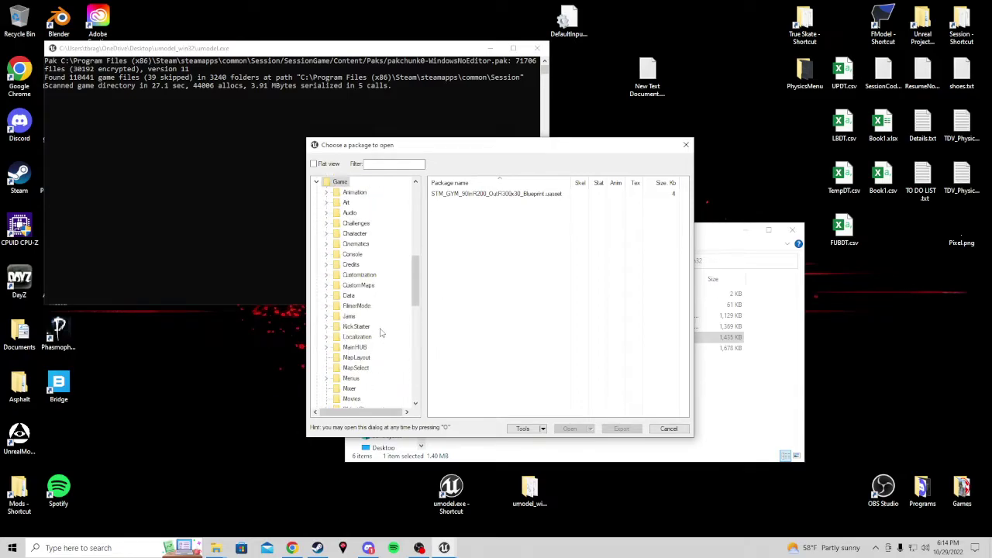
scroll(379, 333, "up", 10)
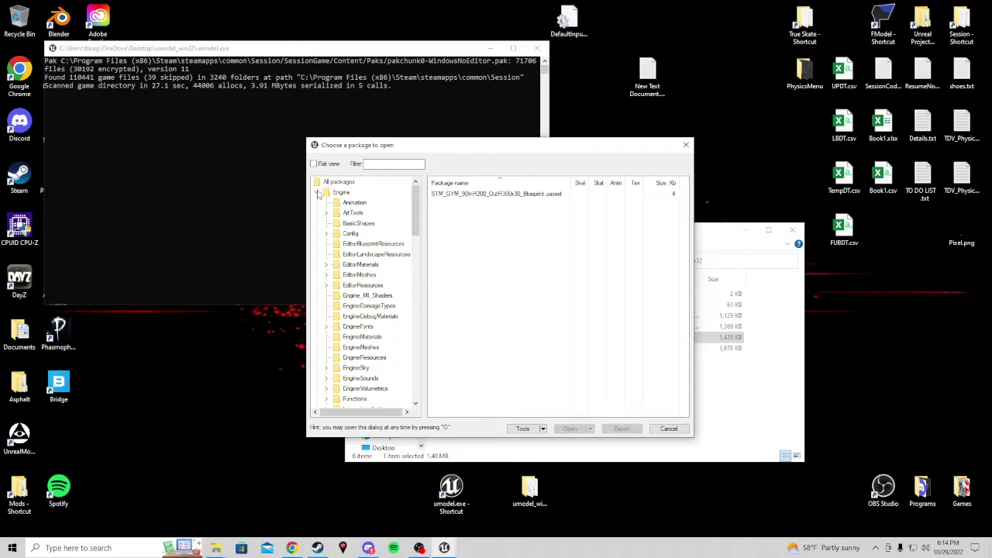
left_click(317, 194)
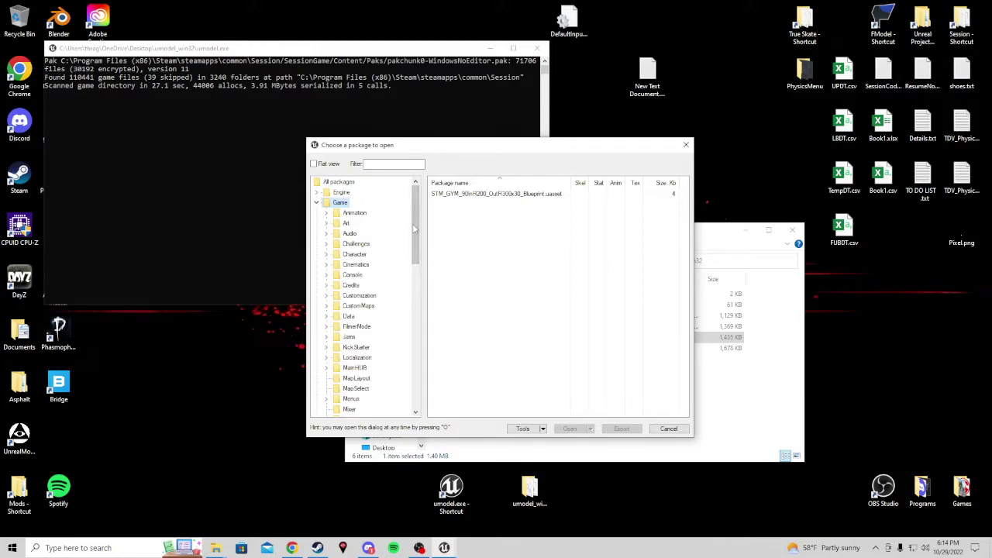
left_click_drag(414, 220, 413, 233)
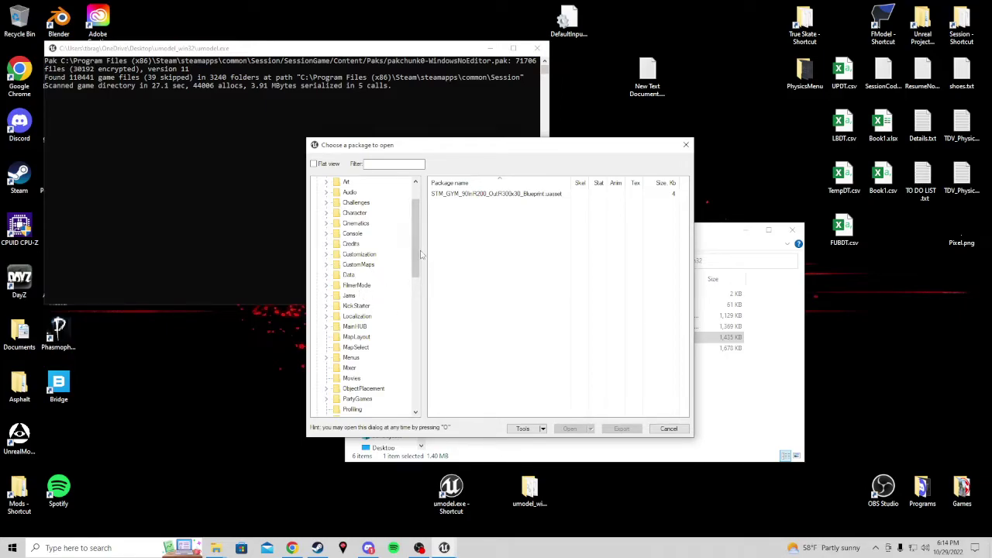
mouse_move(418, 247)
left_mouse_down()
mouse_move(418, 262)
mouse_move(418, 230)
left_mouse_up()
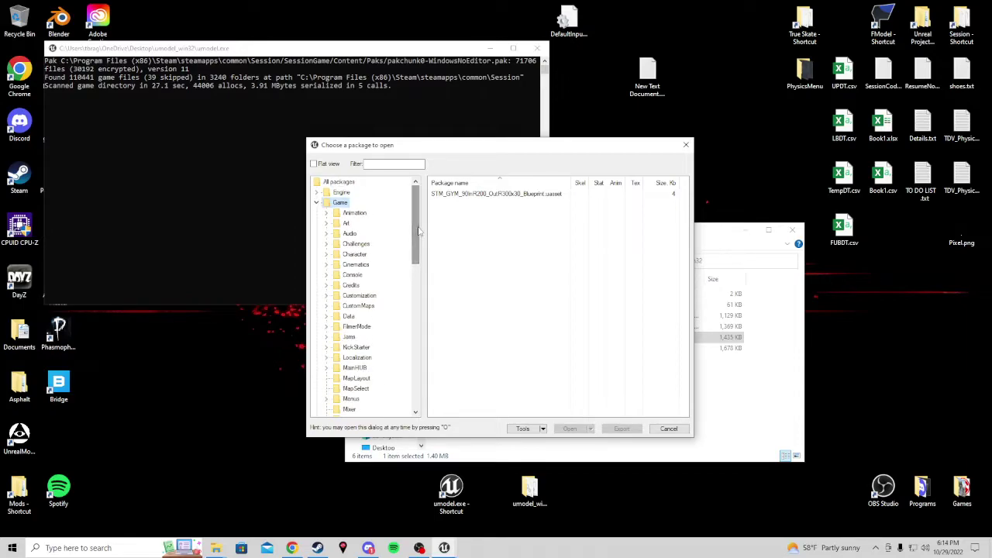
Expand Game/Customization/Characters/AMXX/Body_Base in the package tree and show the contents of its Textures folder
left_click(329, 297)
left_click(336, 316)
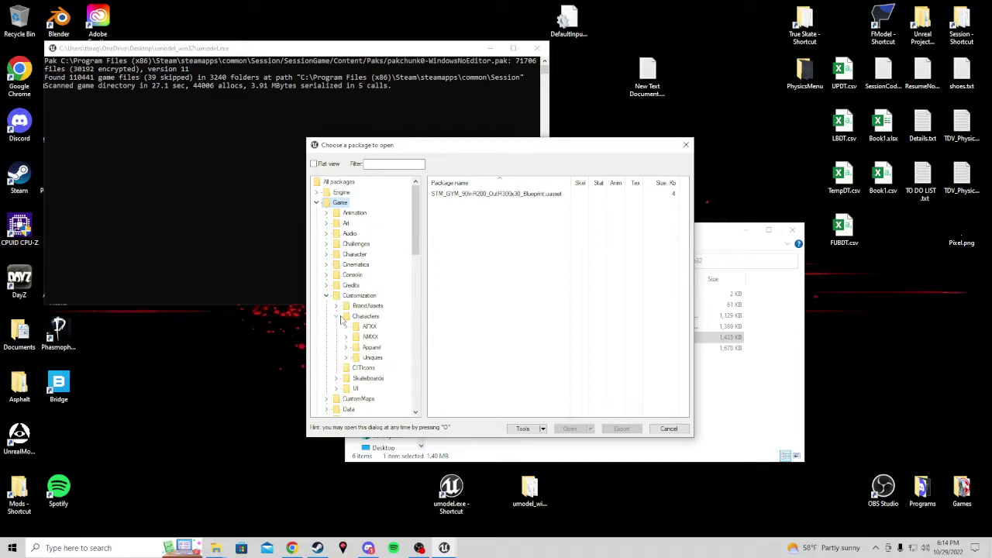
left_click(346, 337)
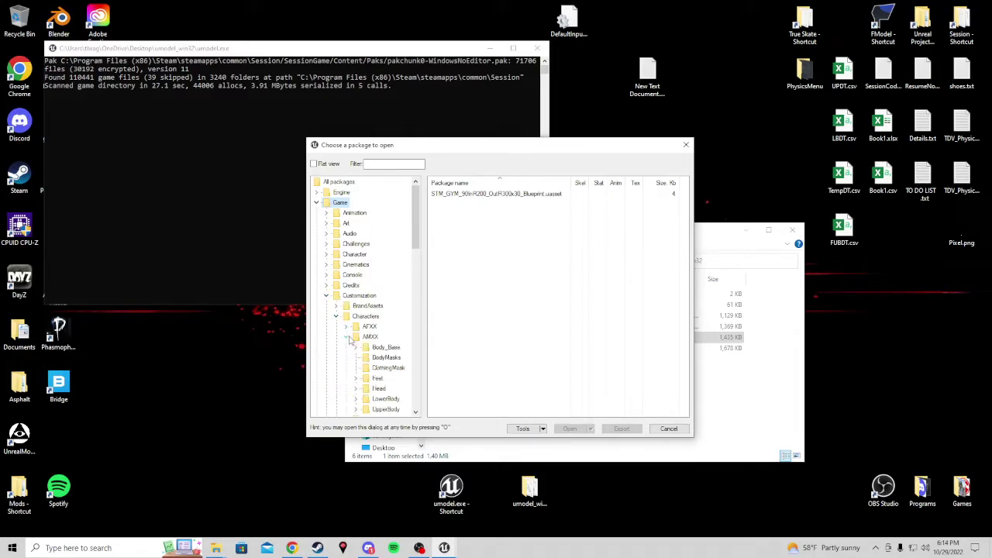
left_click(359, 348)
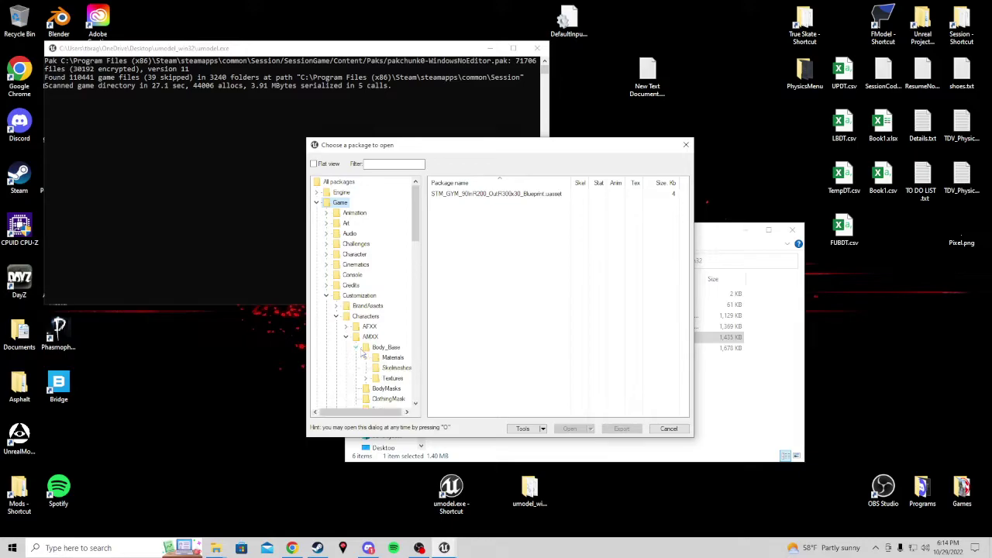
left_click(392, 379)
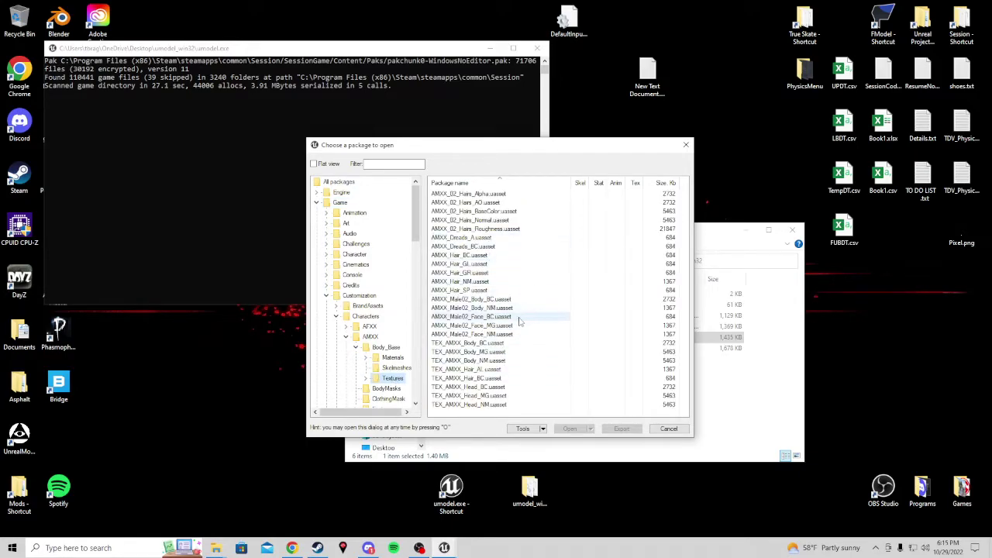
Open the TEX_AMXX_Body_BC.uasset package, specifying Unreal engine 4.27 as the game's engine version
left_click(485, 343)
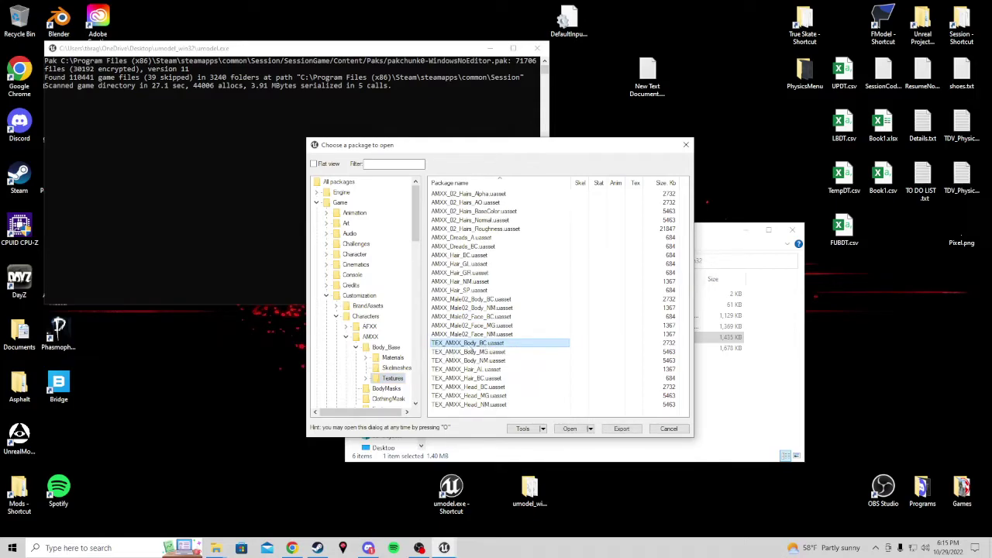
double_click(470, 346)
left_click(487, 299)
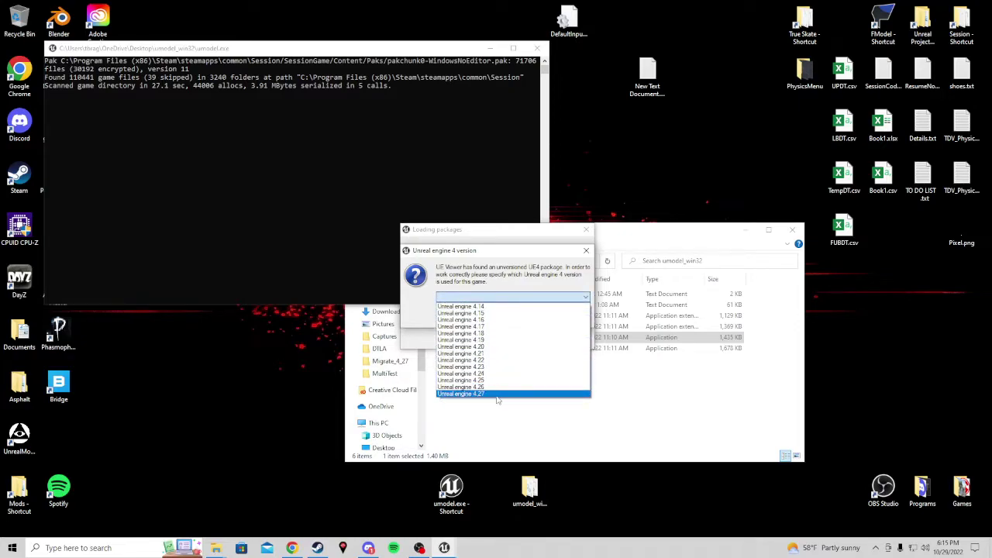
left_click(497, 394)
left_click(498, 336)
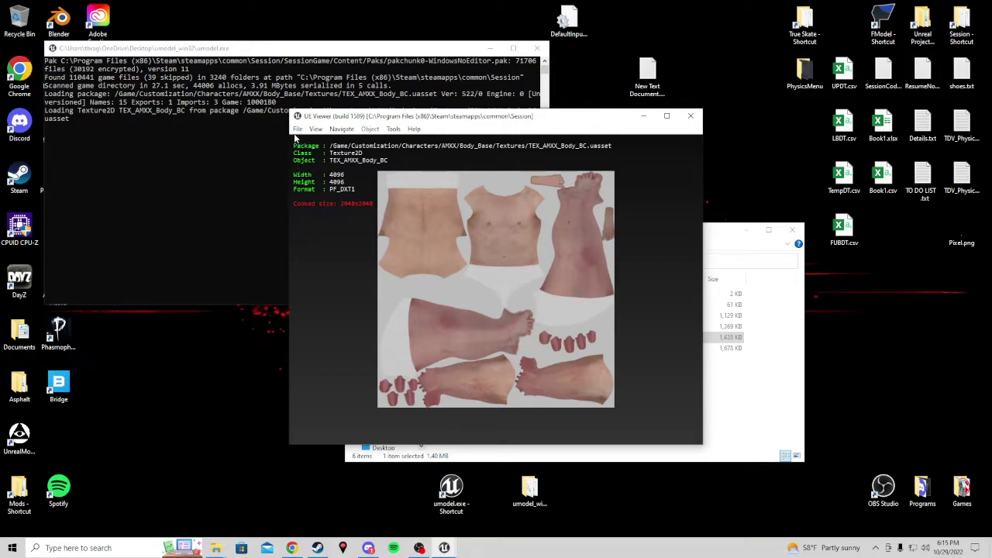
Return to the package chooser and open TEX_AMXX_Head_BC.uasset from the same Textures folder
left_click(298, 129)
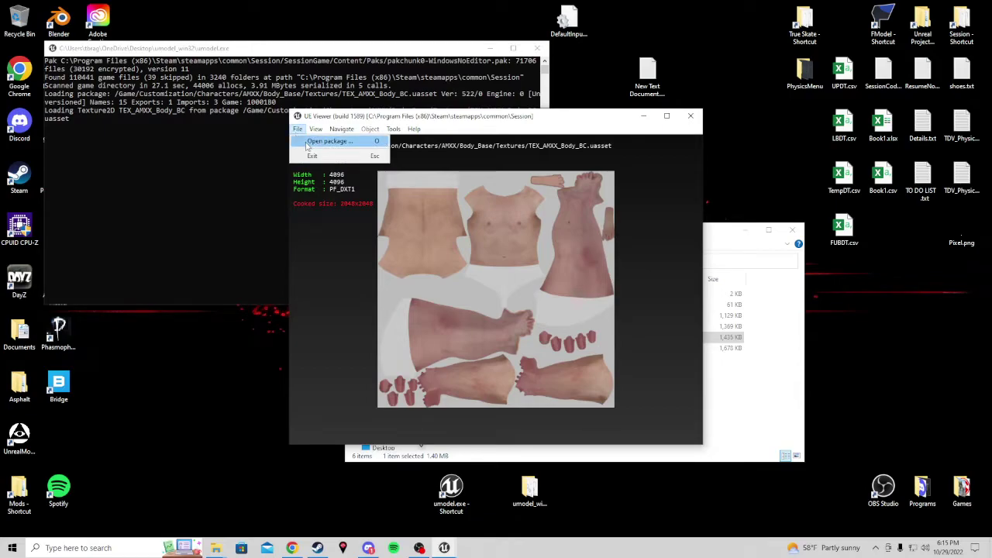
left_click(307, 143)
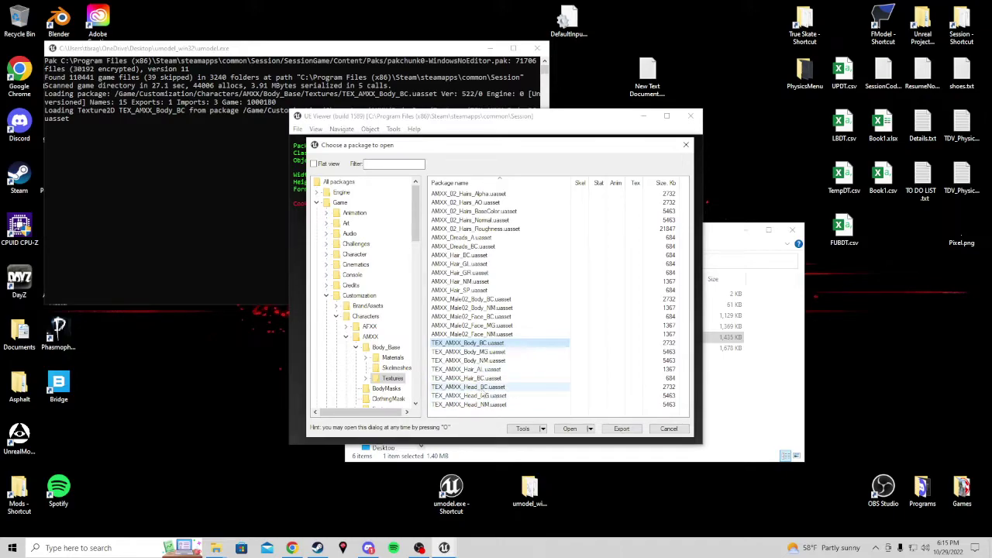
double_click(462, 387)
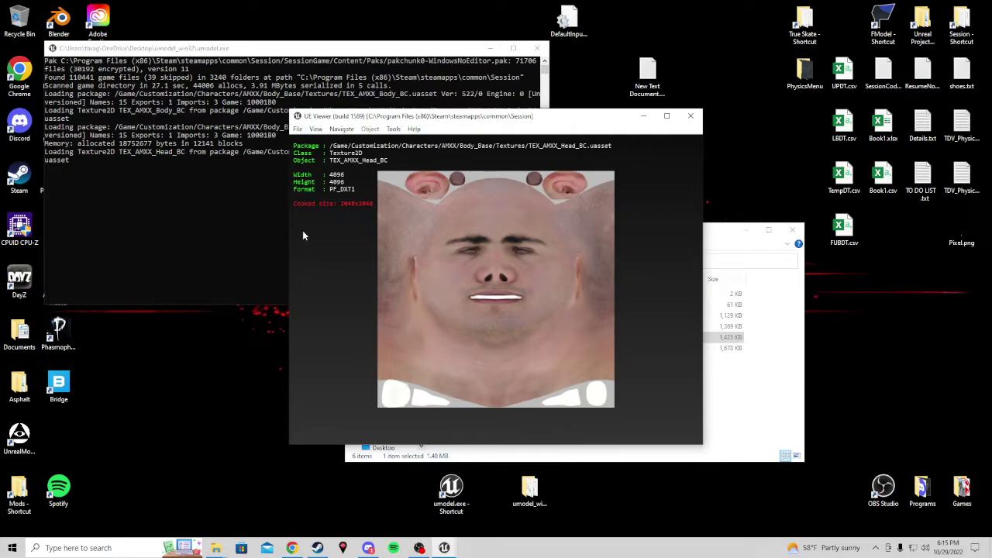
Reopen the package chooser, enable Flat view, filter the packages by "head" and look through the list
left_click(299, 129)
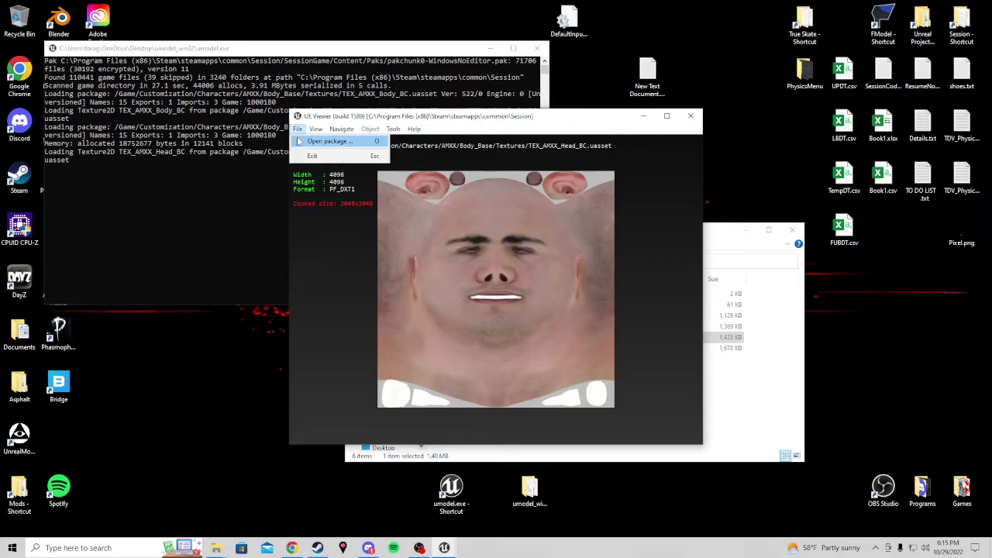
left_click(329, 141)
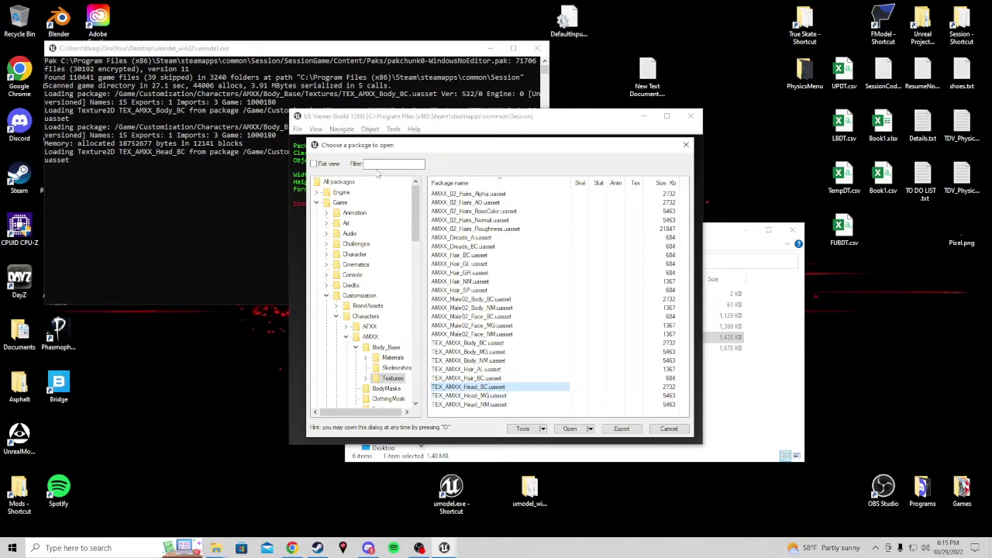
left_click(314, 163)
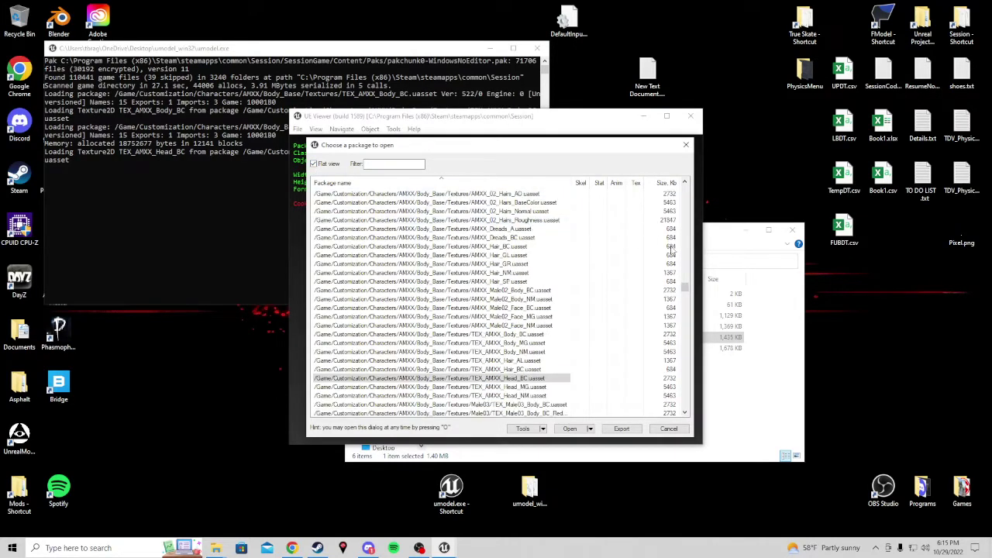
scroll(500, 316, "up", 1)
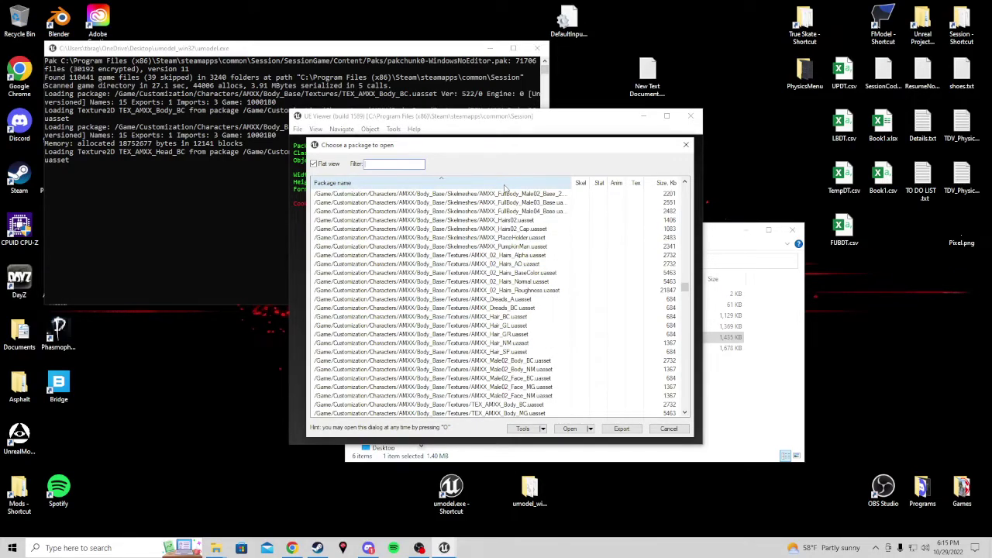
type("head")
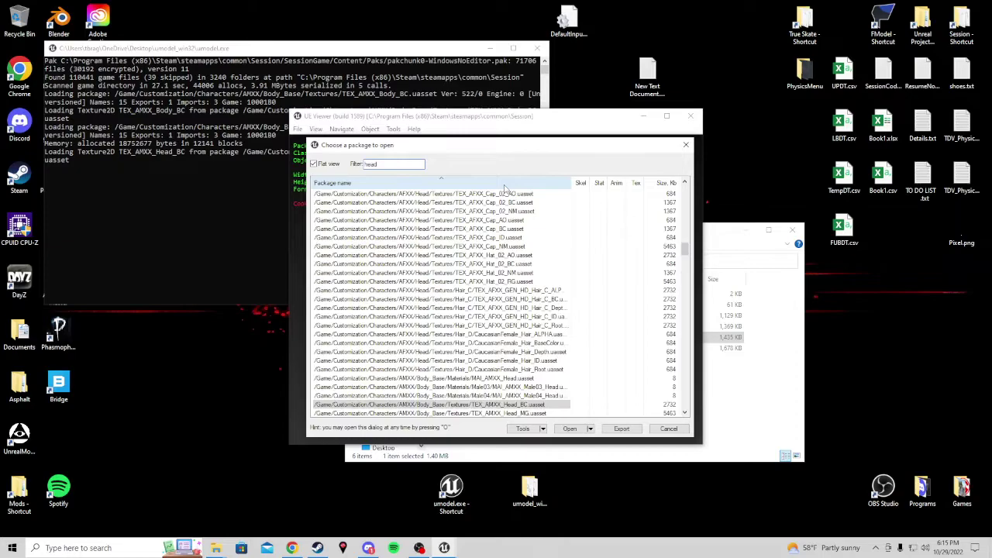
scroll(496, 194, "up", 2)
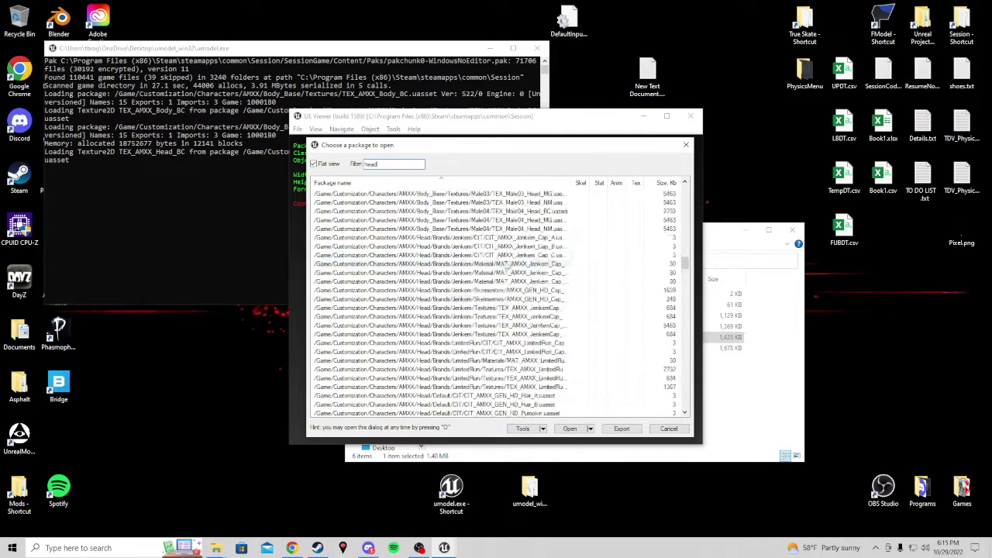
scroll(516, 273, "down", 10)
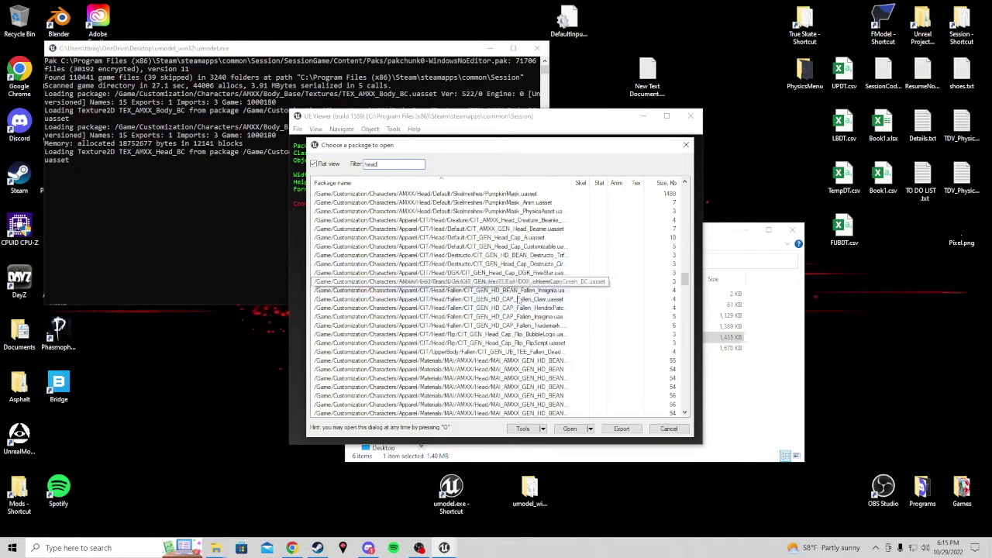
scroll(465, 283, "up", 3)
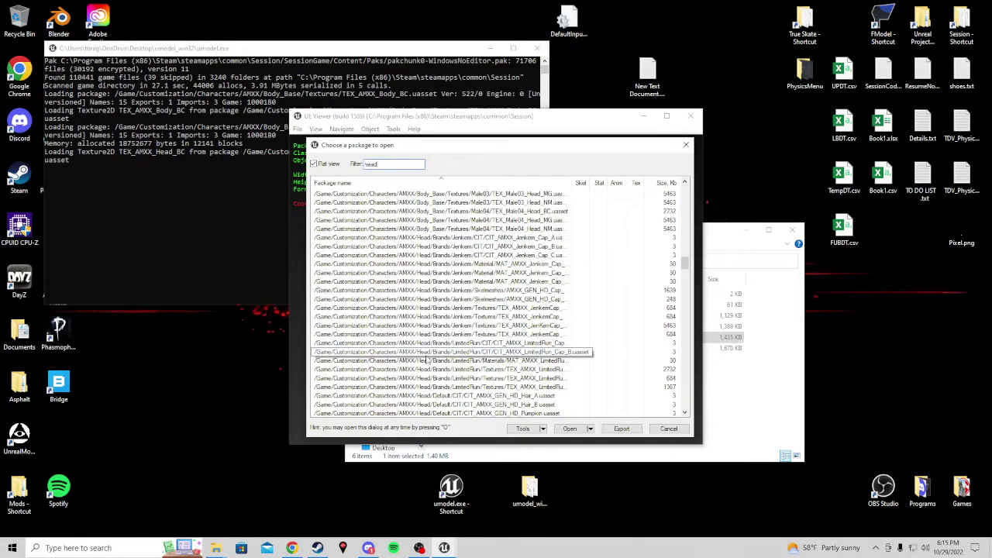
Change the package filter to "head_bc" and select /Game/Customization/Characters/AMXX/Body_Base/Textures/TEX_AMXX_Head_BC.uasset
left_click(386, 163)
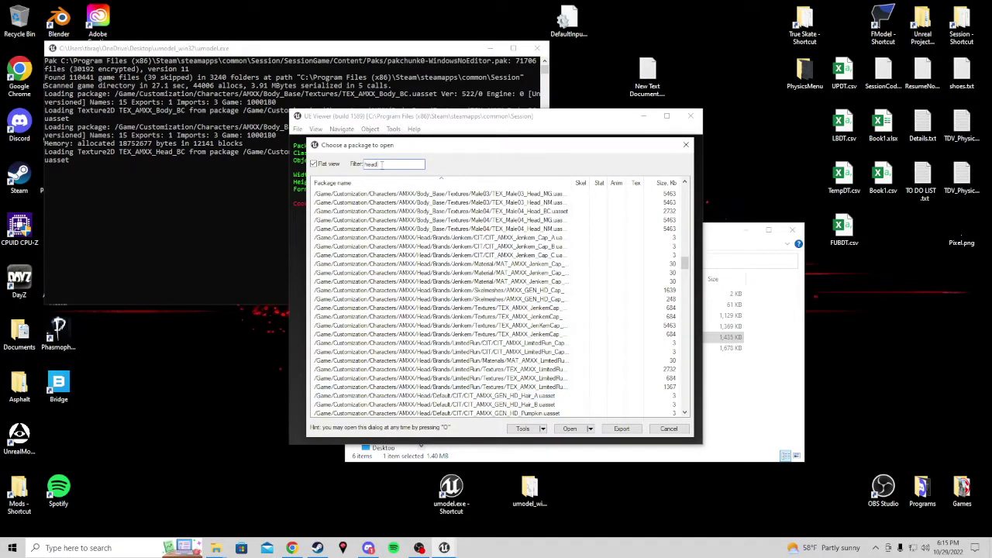
double_click(381, 164)
type("head")
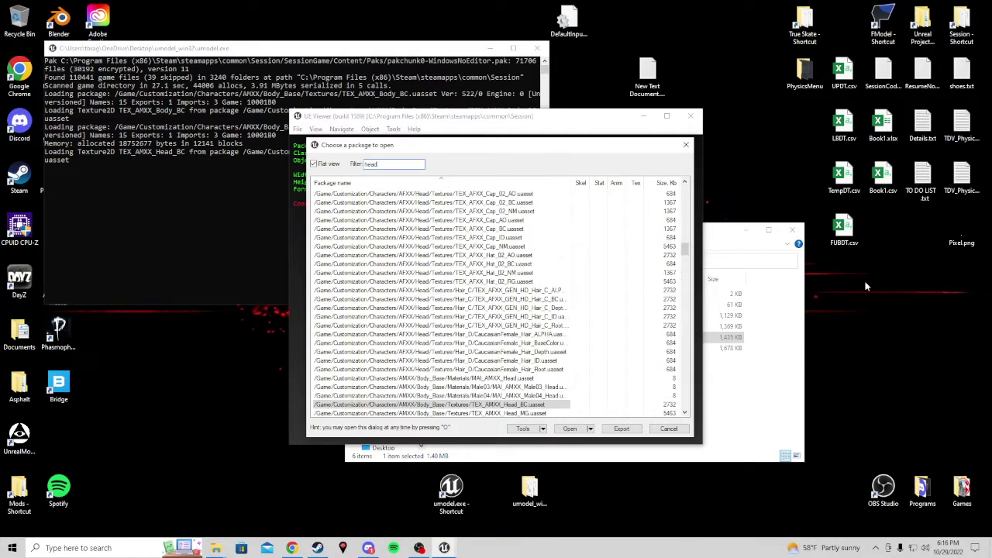
type("_bc")
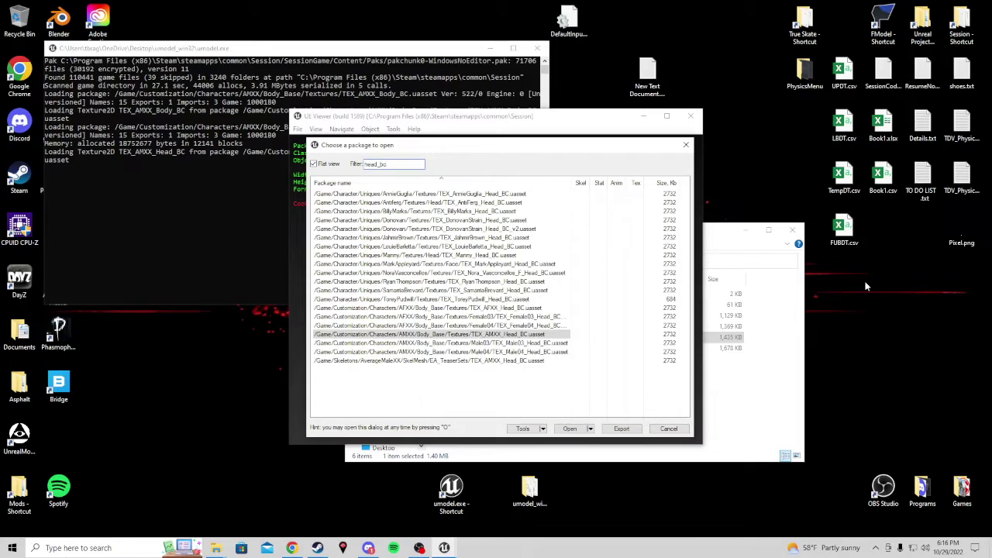
left_click(434, 342)
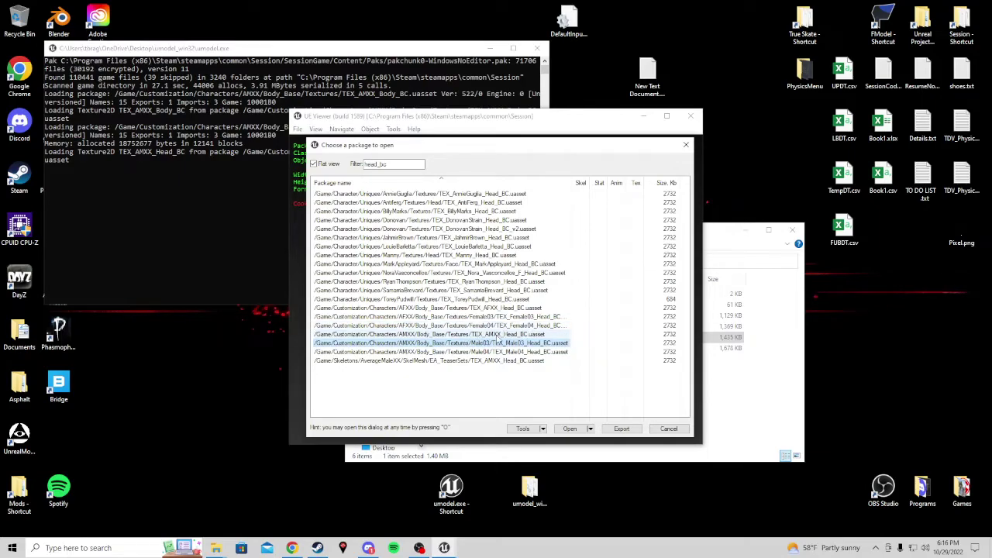
left_click(534, 336)
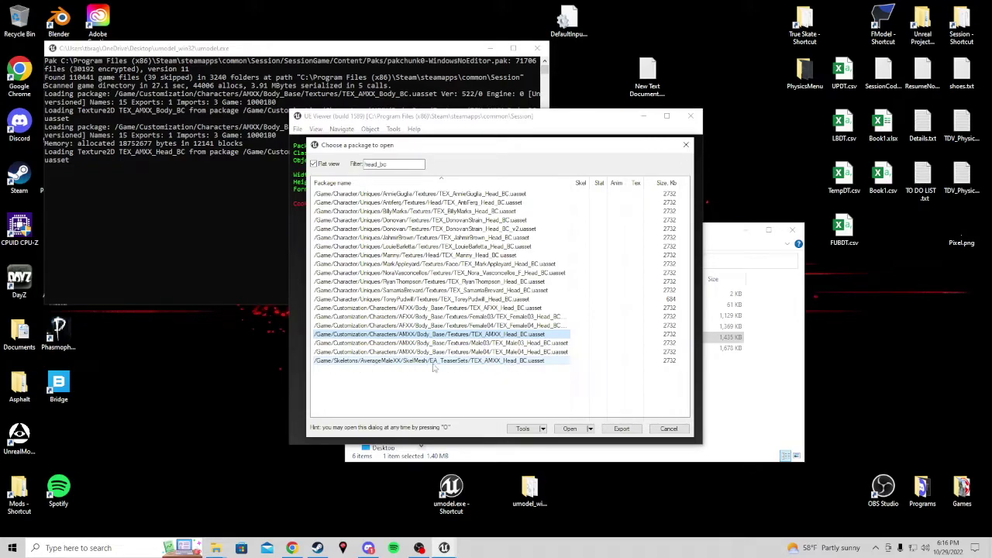
Change the package filter to "Body_bc" and open /Game/Customization/Characters/AMXX/Body_Base/Textures/TEX_AMXX_Body_BC.uasset
left_click(517, 362)
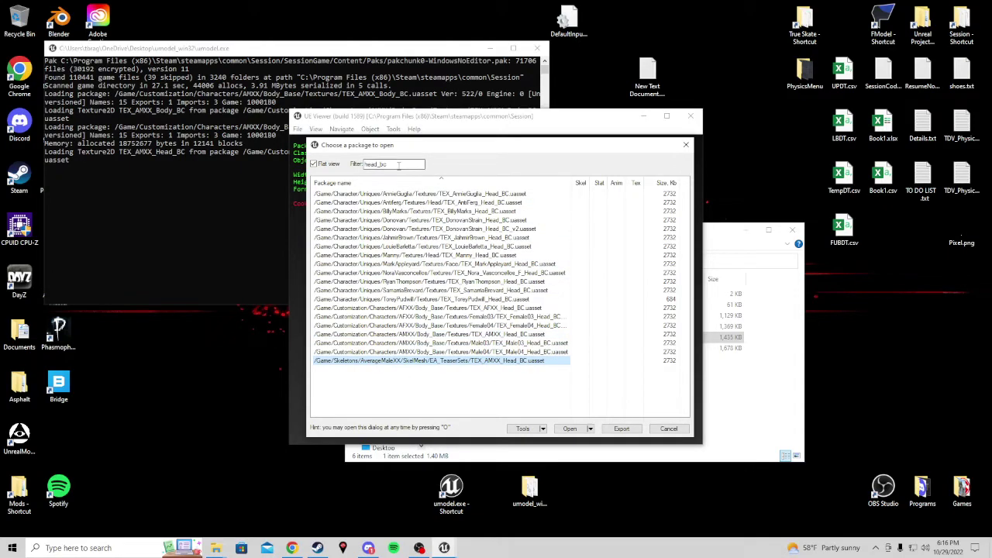
left_click(399, 165)
left_click_drag(375, 164, 175, 167)
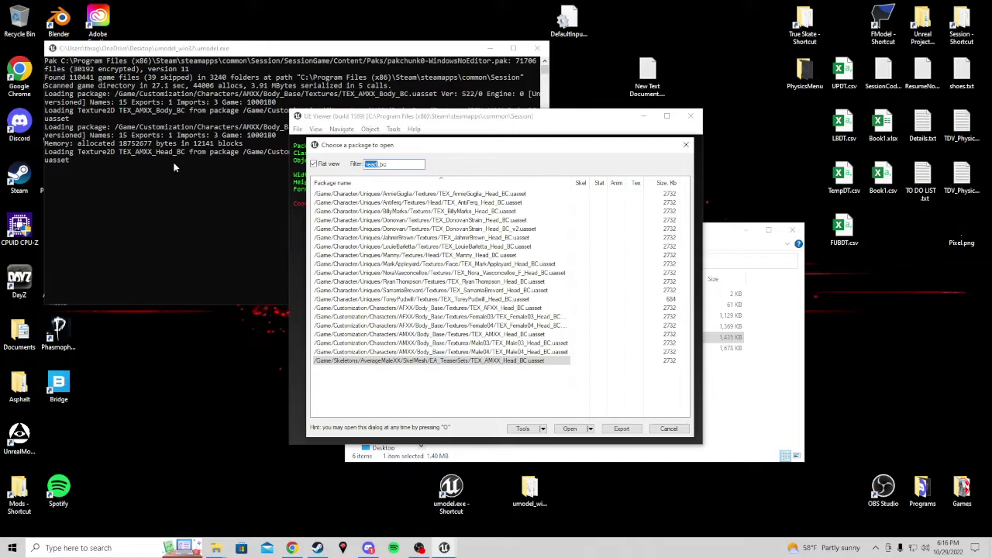
type("Body")
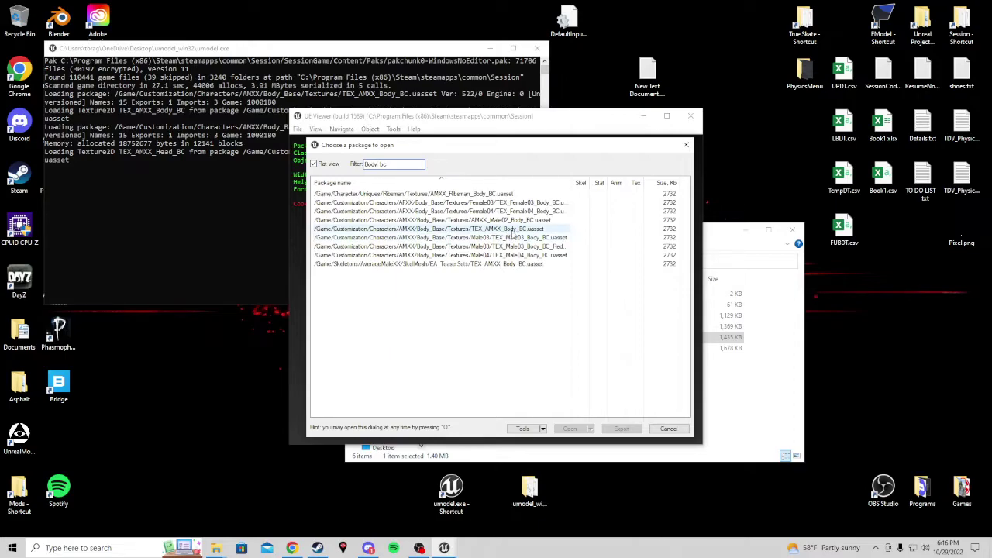
left_click(482, 230)
key("Return")
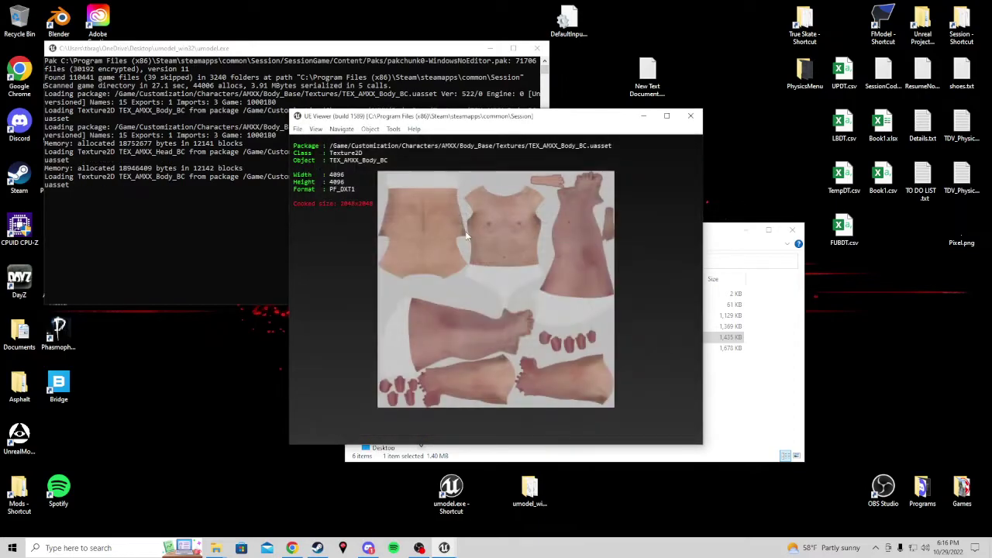
Return to the package chooser and export TEX_AMXX_Body_BC.uasset in TGA format to the UmodelExport folder inside umodel_win32
left_click(297, 129)
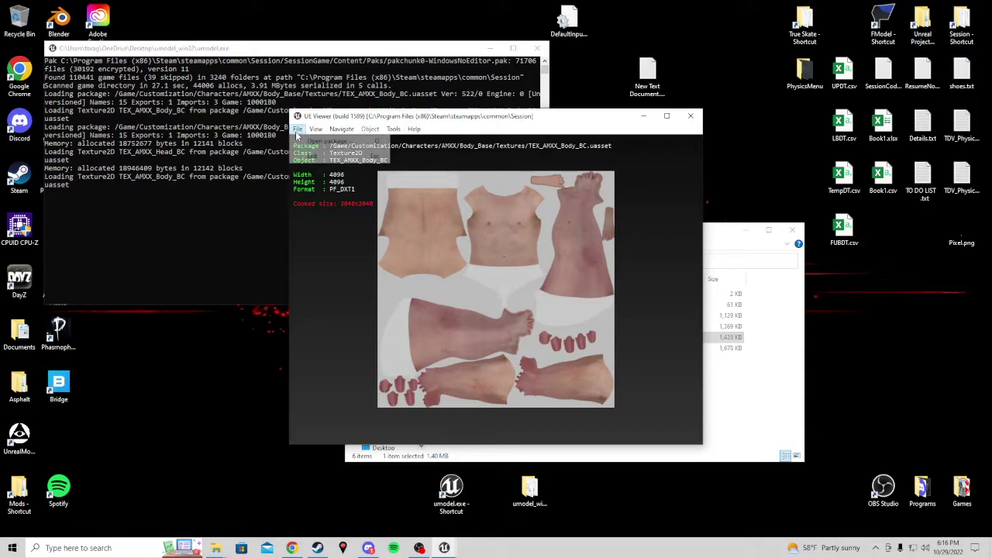
left_click(317, 141)
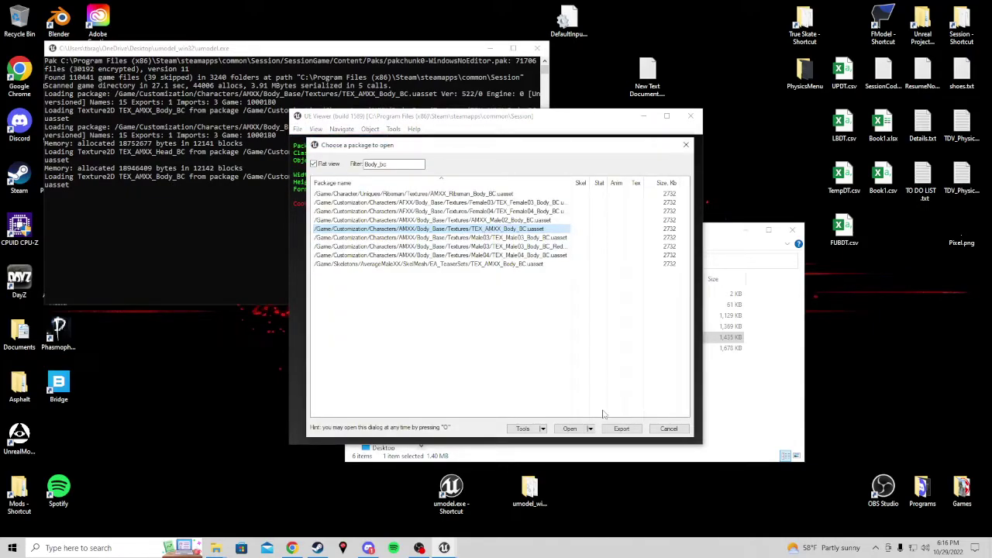
left_click(628, 431)
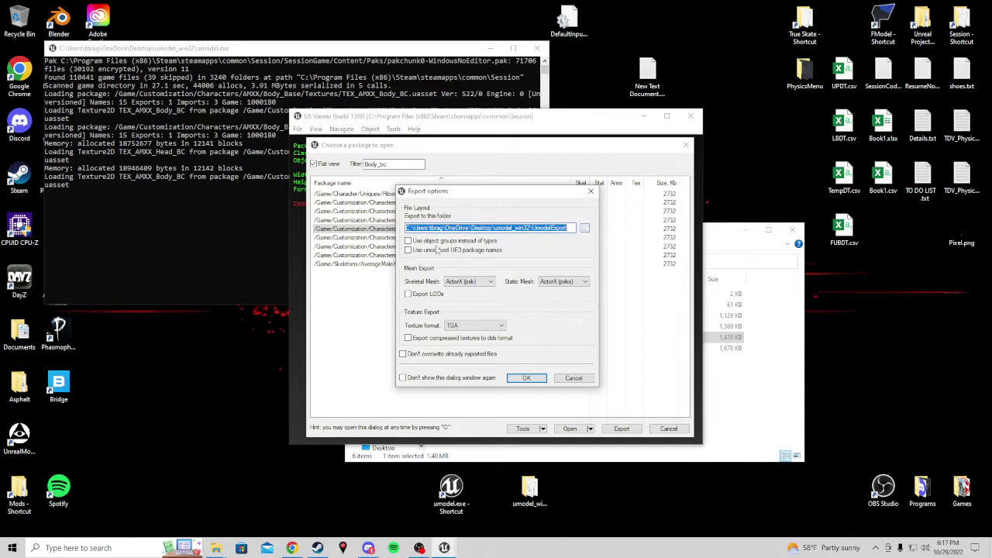
double_click(532, 486)
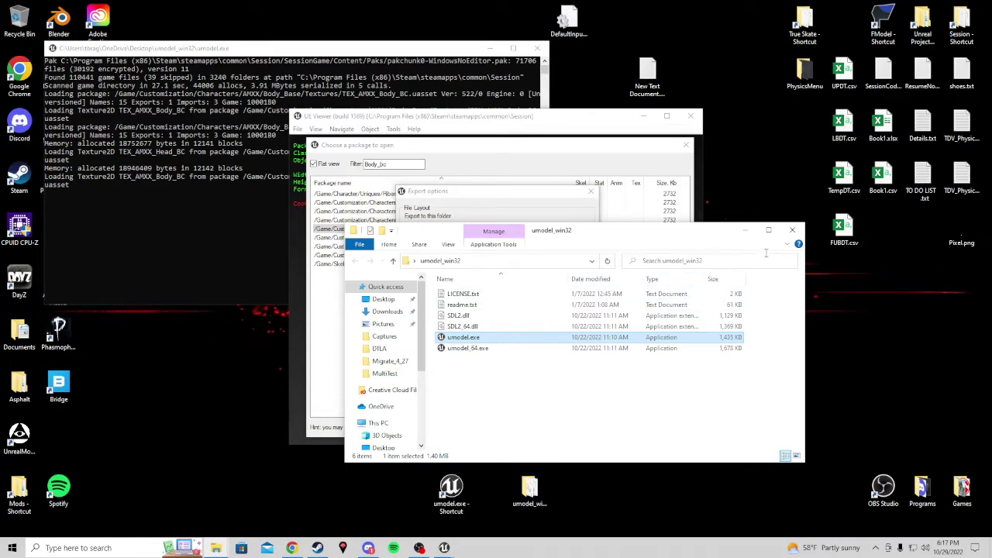
left_click(793, 230)
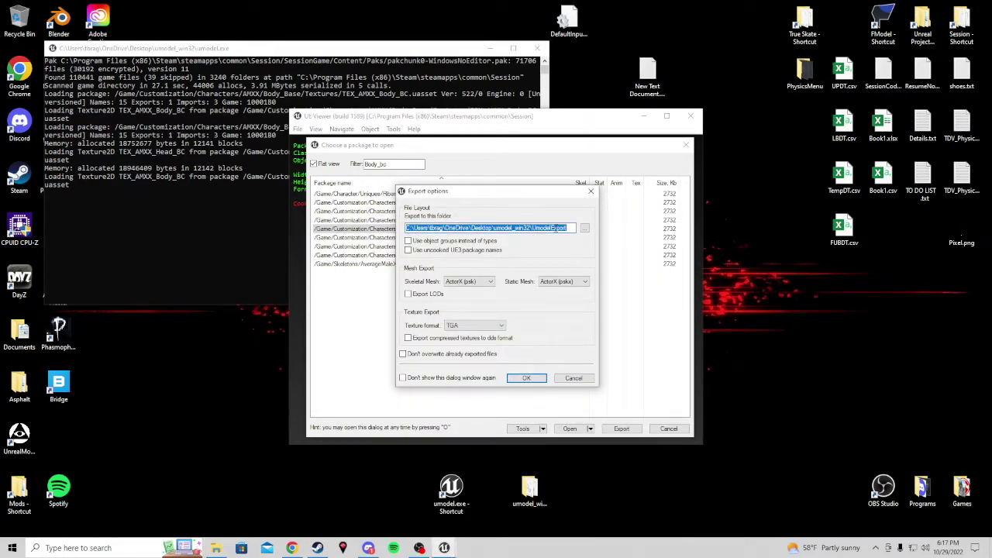
left_click(536, 379)
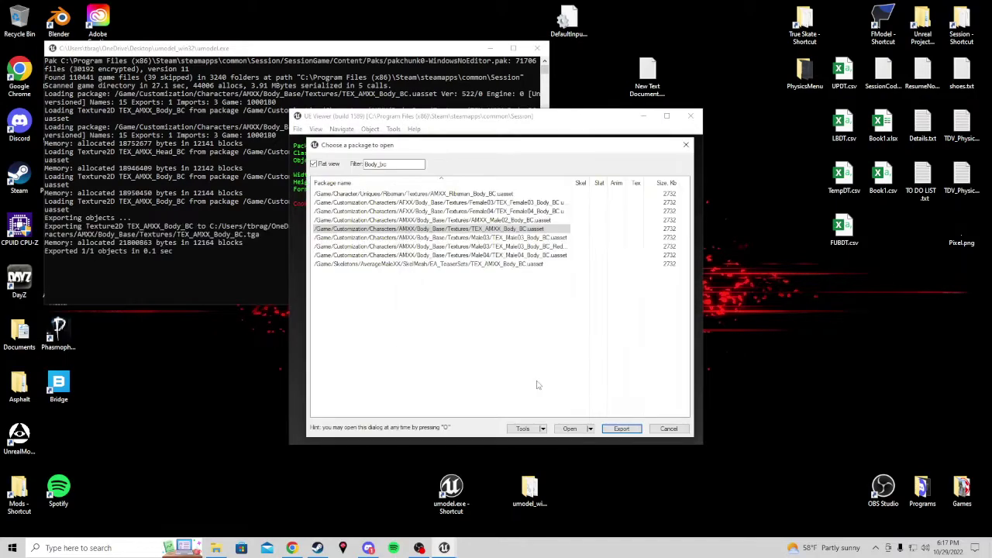
Open the umodel_win32 folder in File Explorer and browse through UmodelExport to the exported TEX_AMXX_Body_BC.tga in the Textures folder
double_click(529, 487)
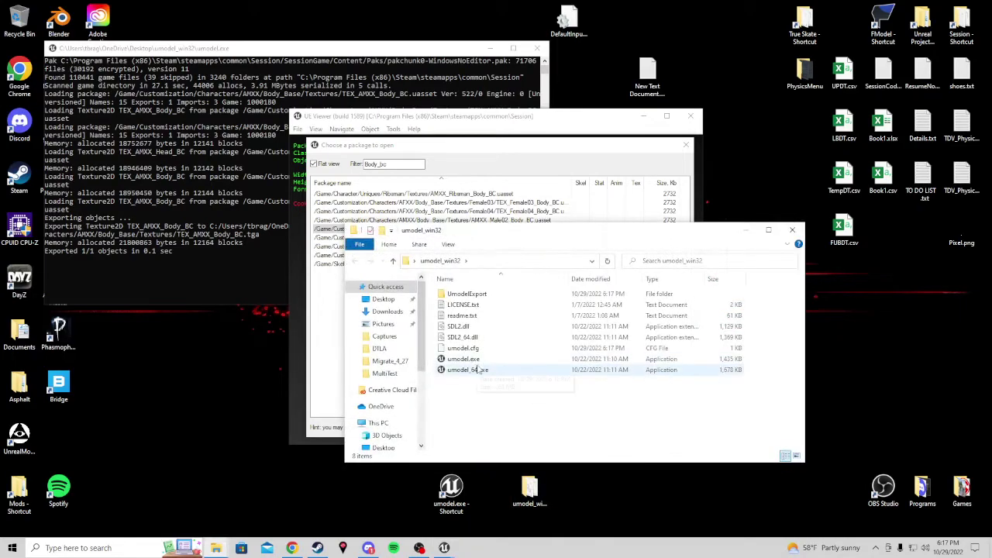
double_click(477, 295)
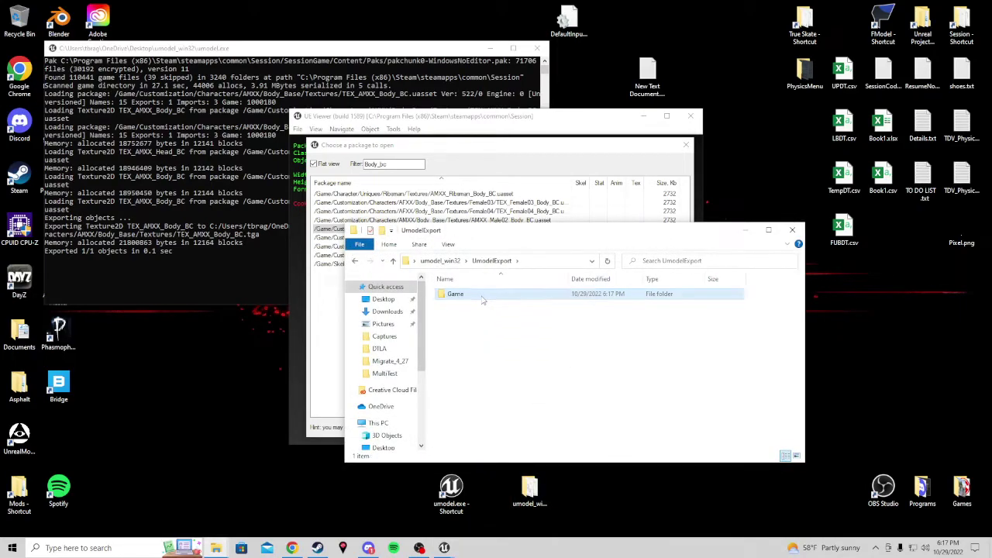
double_click(480, 296)
double_click(481, 297)
double_click(482, 298)
double_click(482, 297)
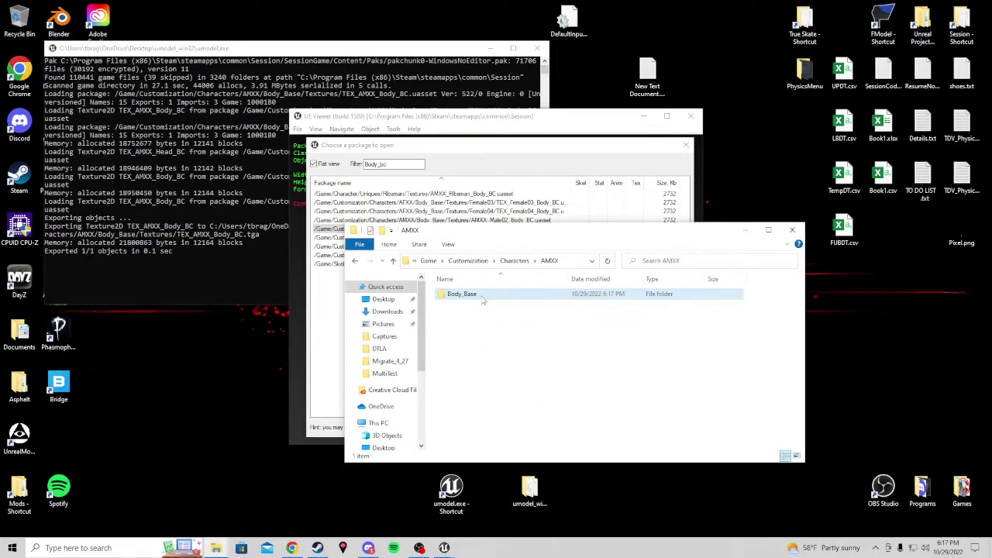
double_click(481, 298)
double_click(481, 296)
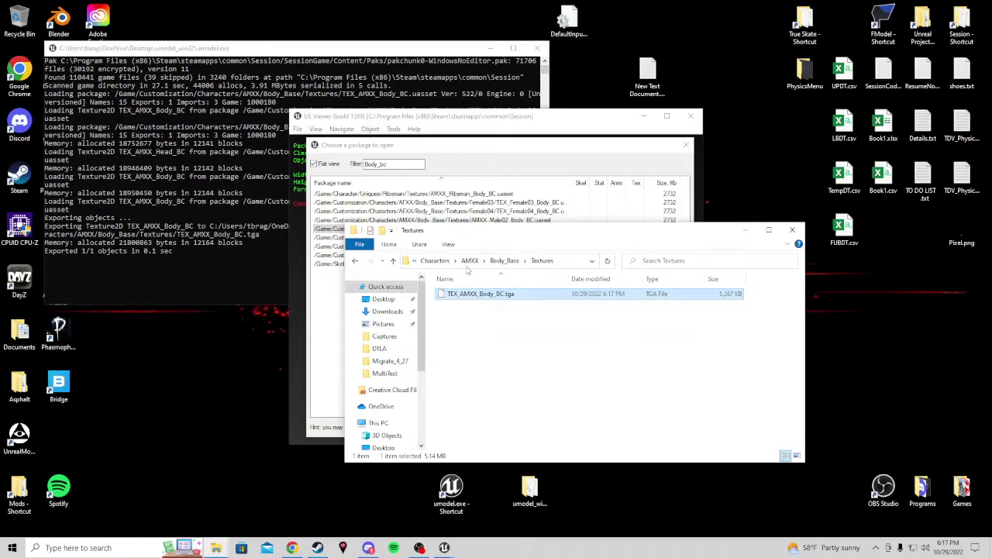
Go back to UmodelExport, retrace Game/Customization/Characters/AMXX/Body_Base/Textures to the exported TGA file, and close the folder window
left_click(170, 270)
left_click(451, 265)
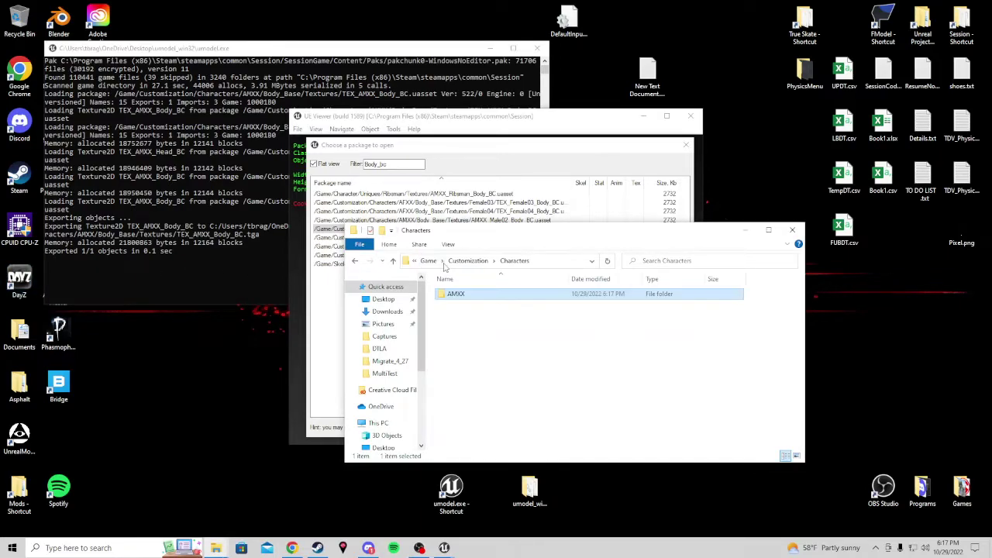
left_click(465, 277)
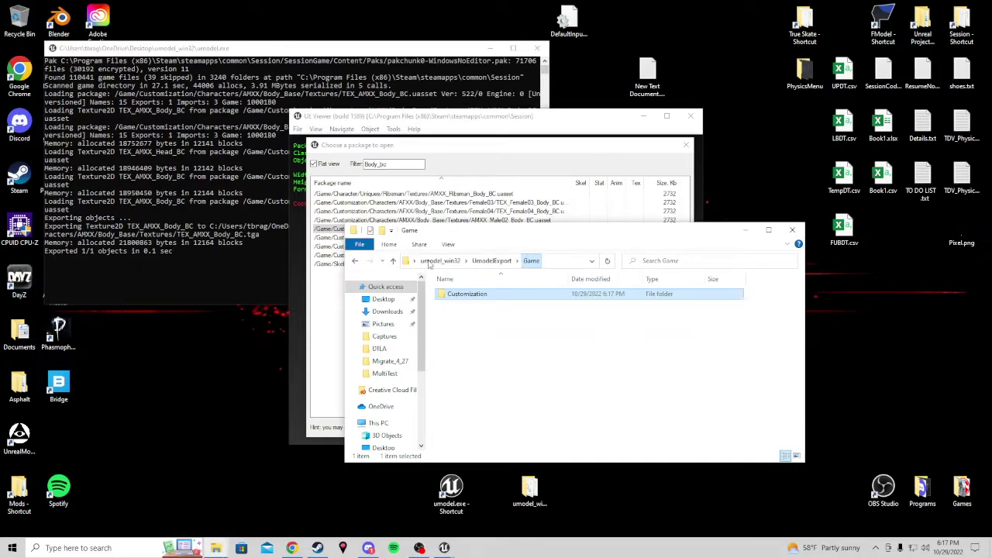
left_click(482, 262)
double_click(456, 296)
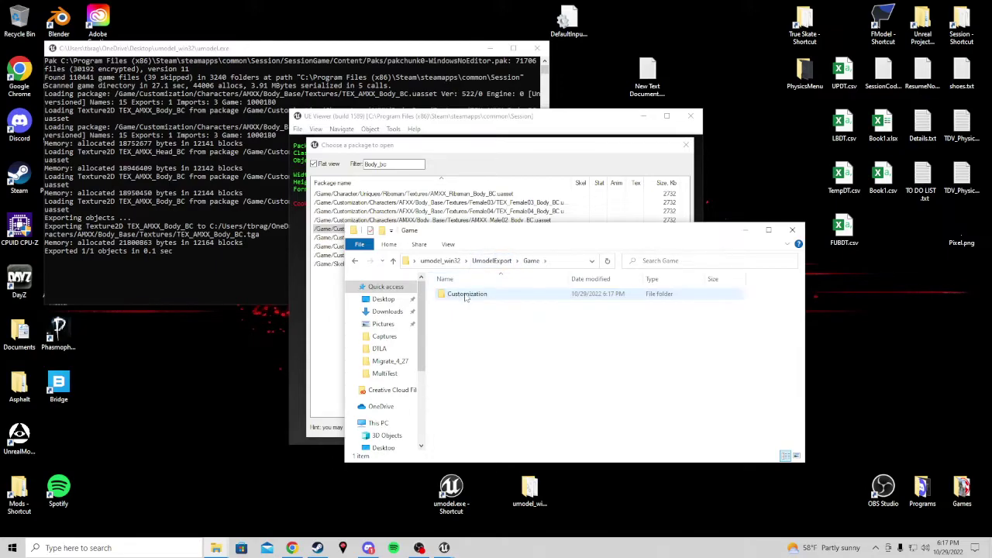
double_click(502, 297)
double_click(498, 295)
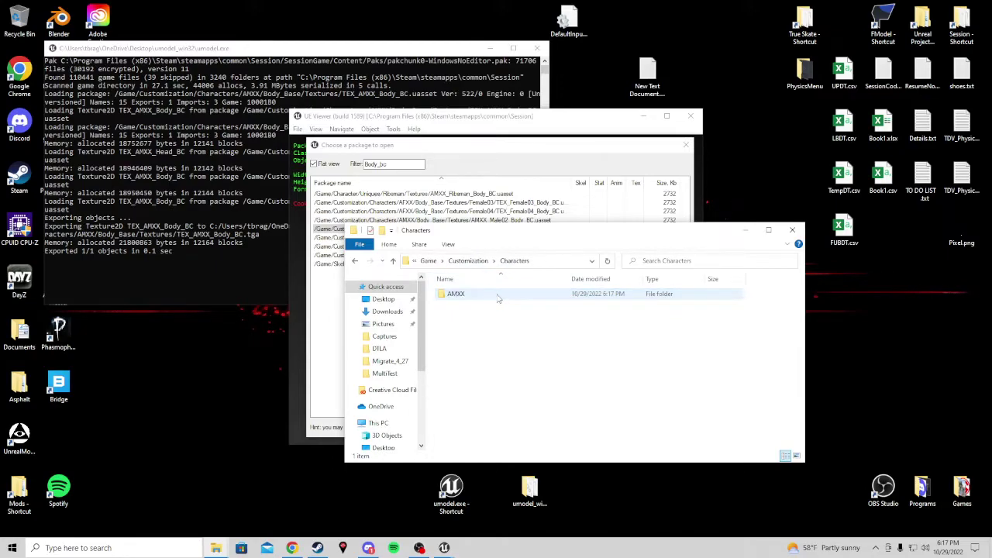
double_click(466, 295)
double_click(468, 296)
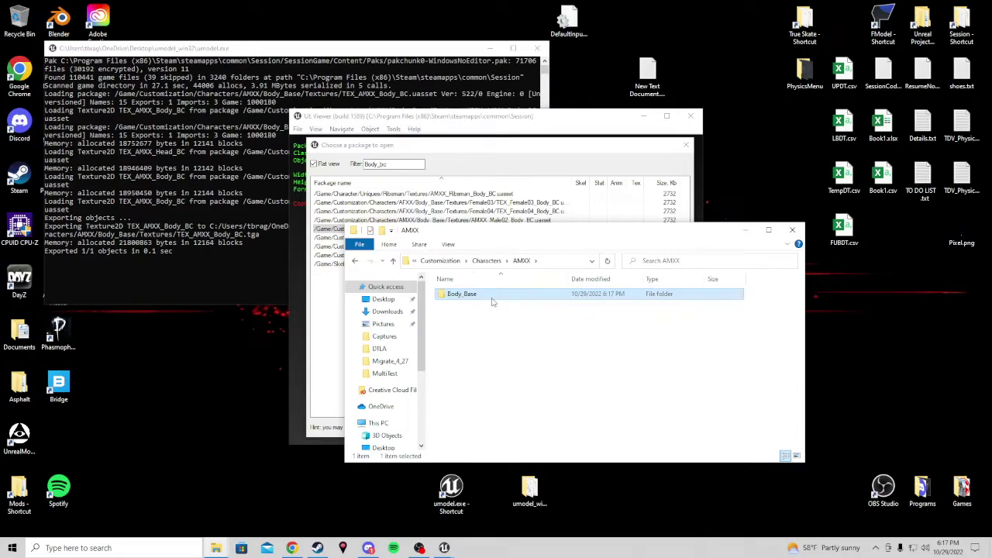
double_click(470, 294)
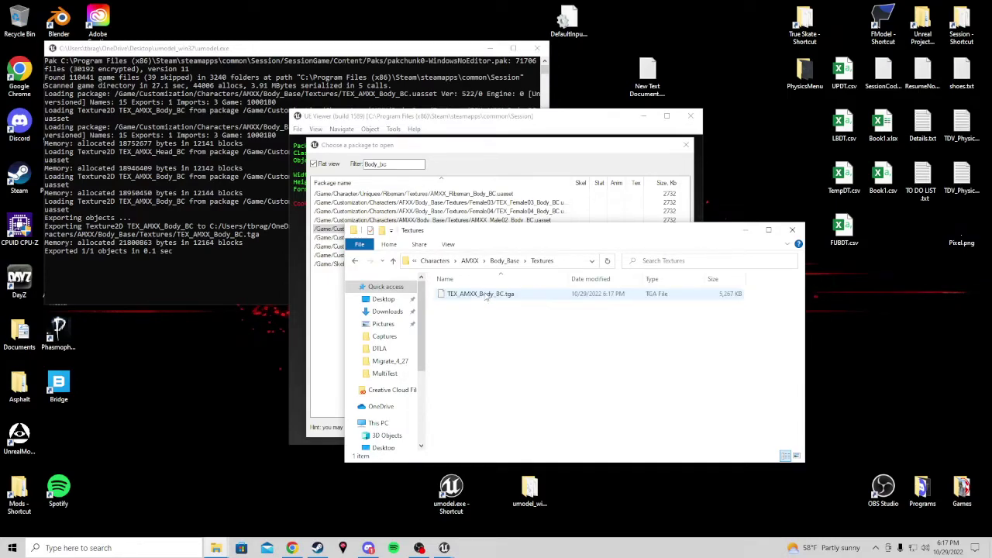
left_click(468, 297)
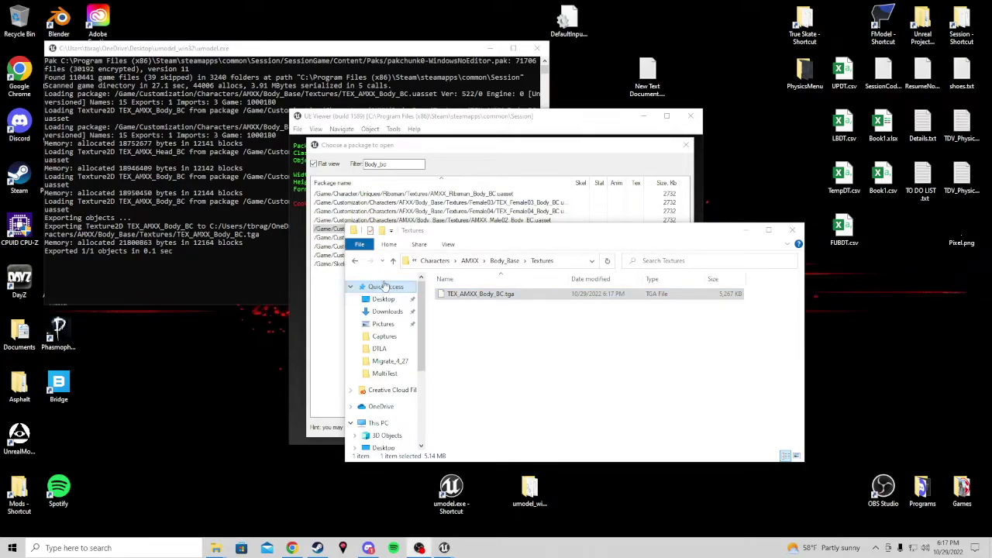
left_click(516, 297)
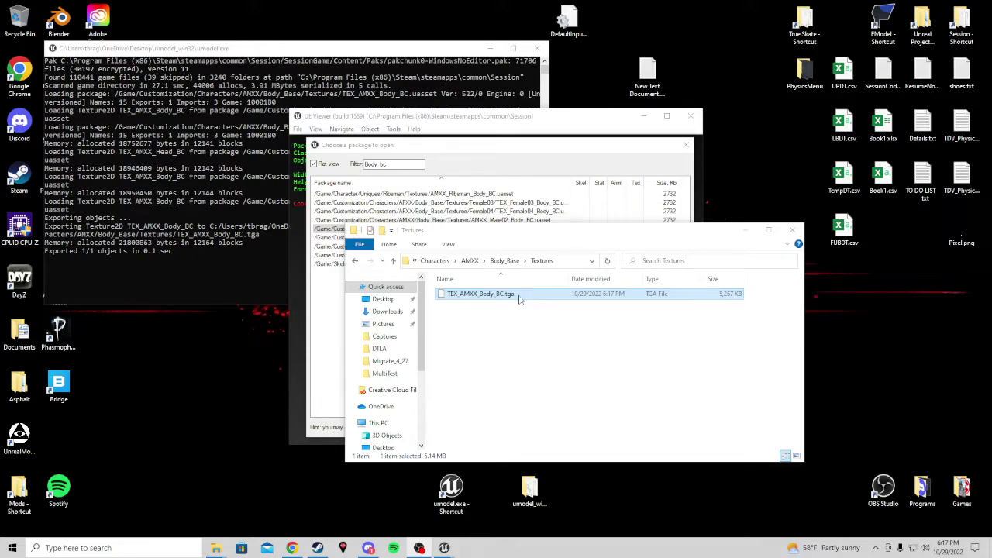
left_click(518, 320)
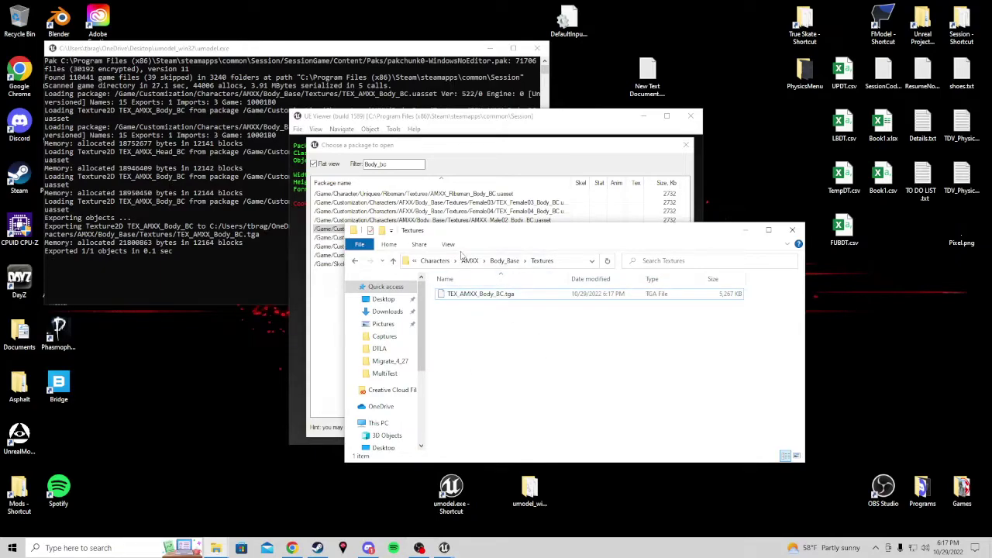
left_click(792, 230)
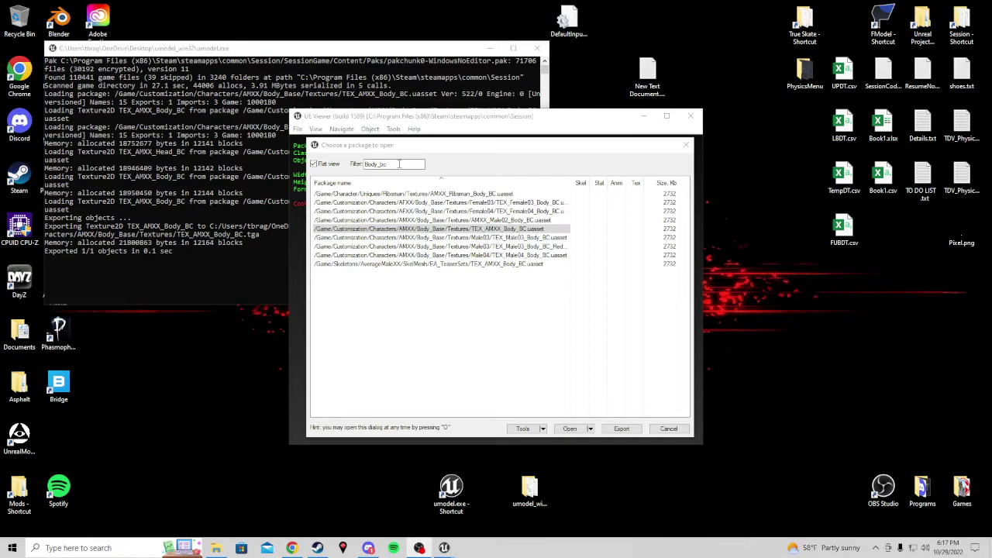
Try the package filter "bodybas", and replace it with "amxx_bo" to search for the AMXX body packages
key("BackSpace")
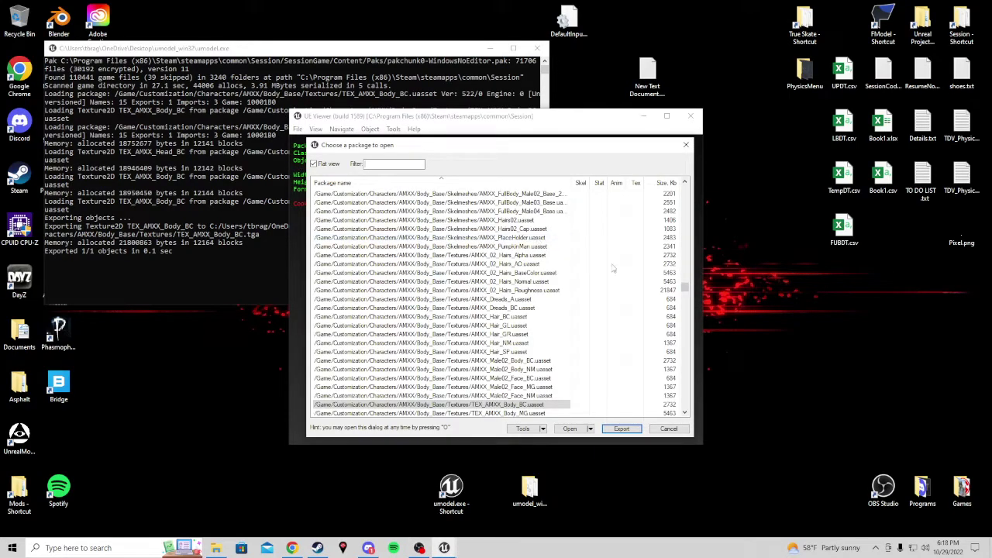
type("bodybas")
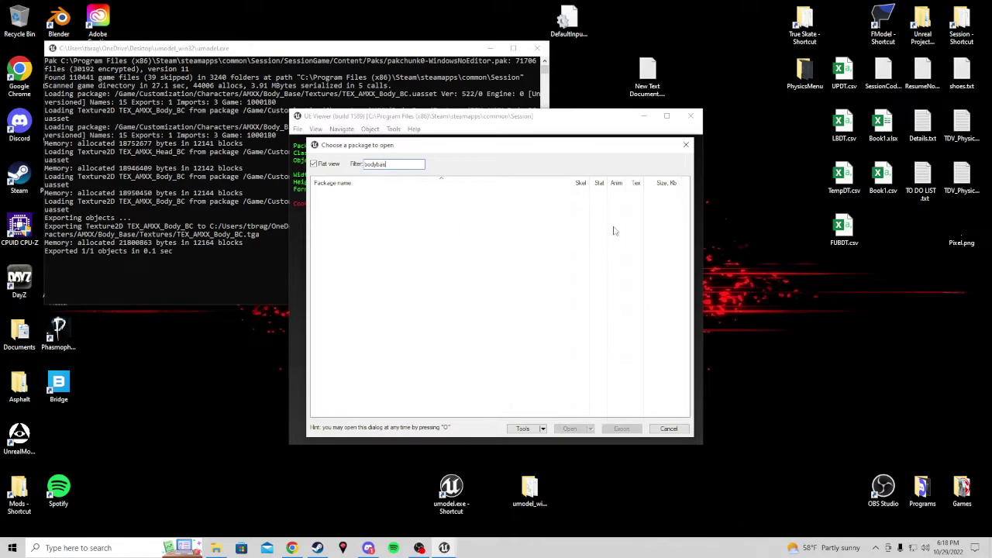
key("BackSpace")
key("BackSpace")
key("BackSpace")
key("BackSpace")
key("BackSpace")
key("BackSpace")
type("a")
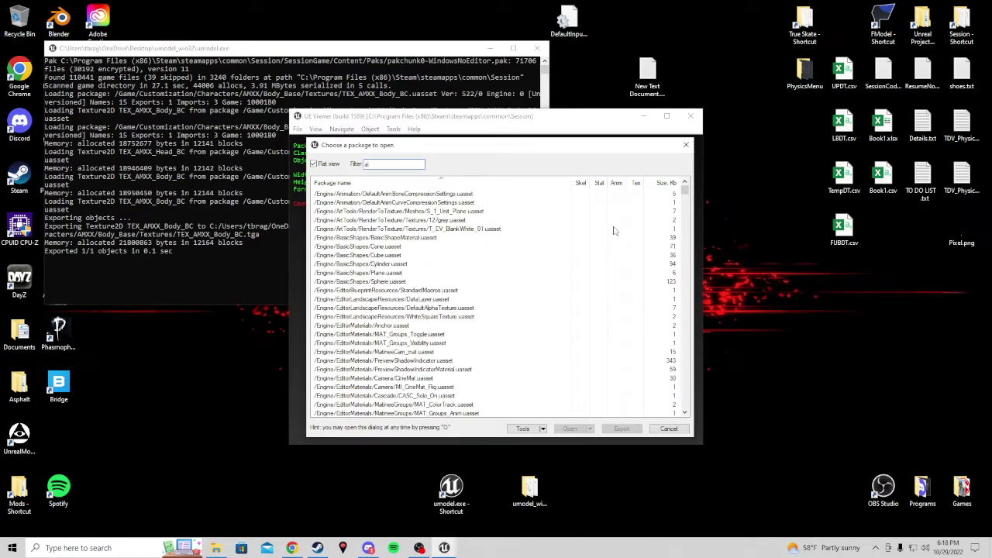
type("mxx_bo")
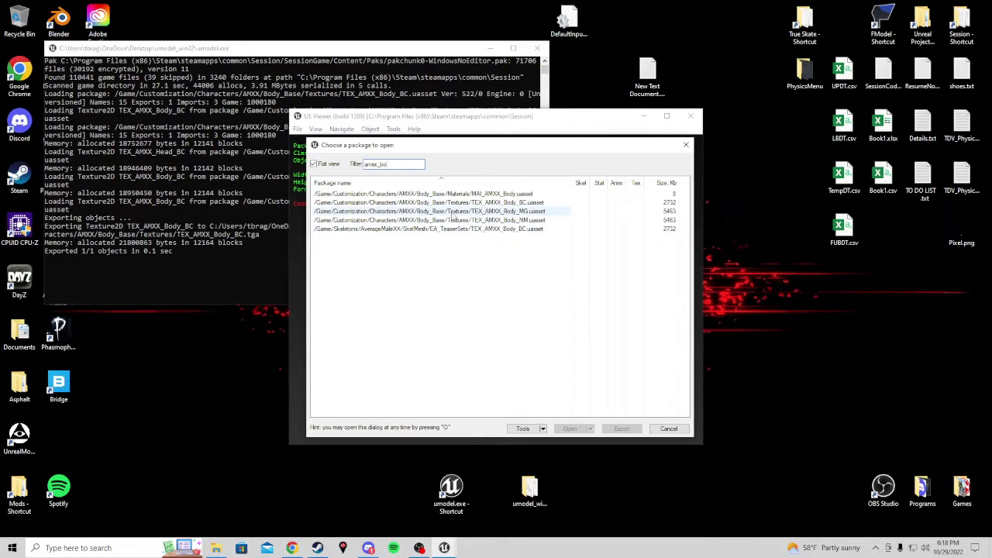
Turn off Flat view, clear the package filter, and browse to the Skelmeshes folder under AMXX/Body_Base
left_click(314, 164)
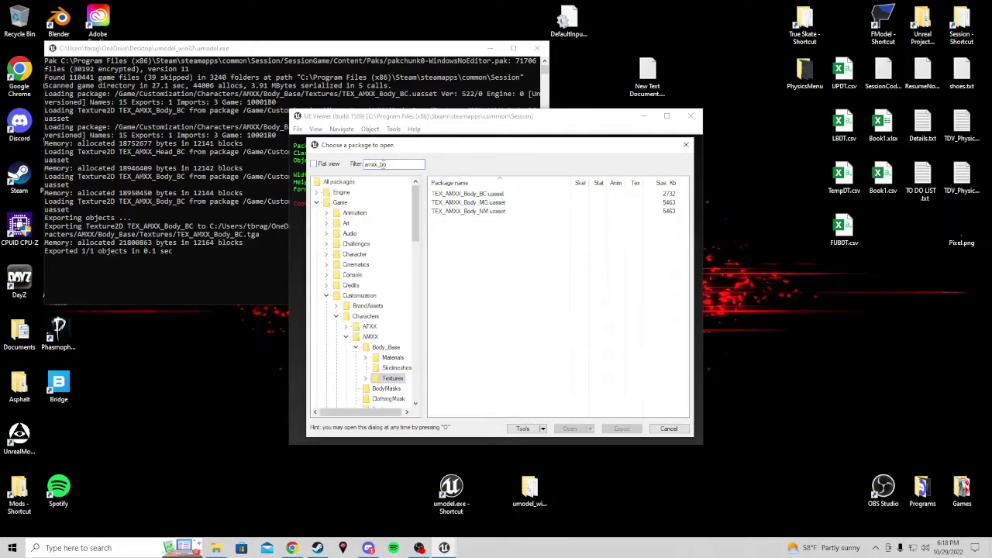
key("BackSpace")
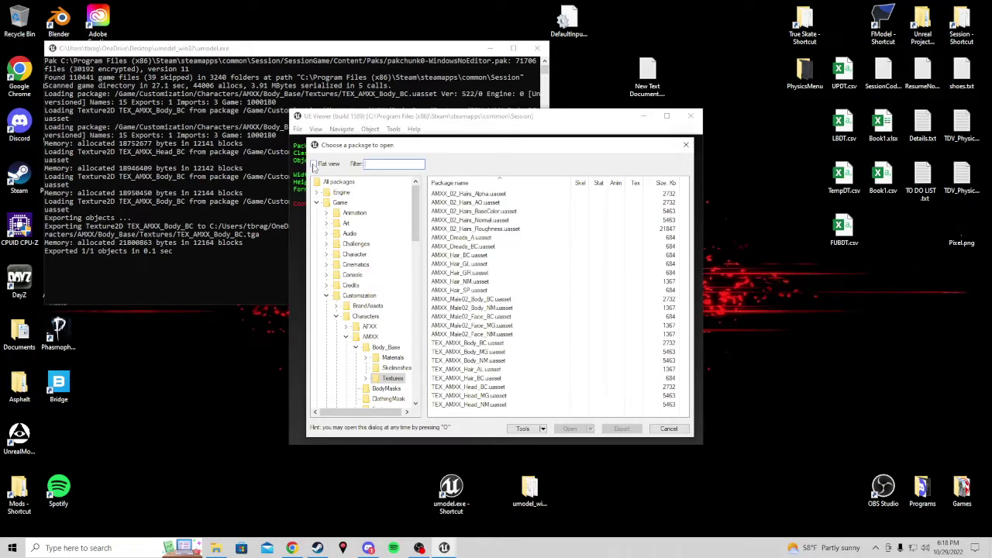
left_click(383, 348)
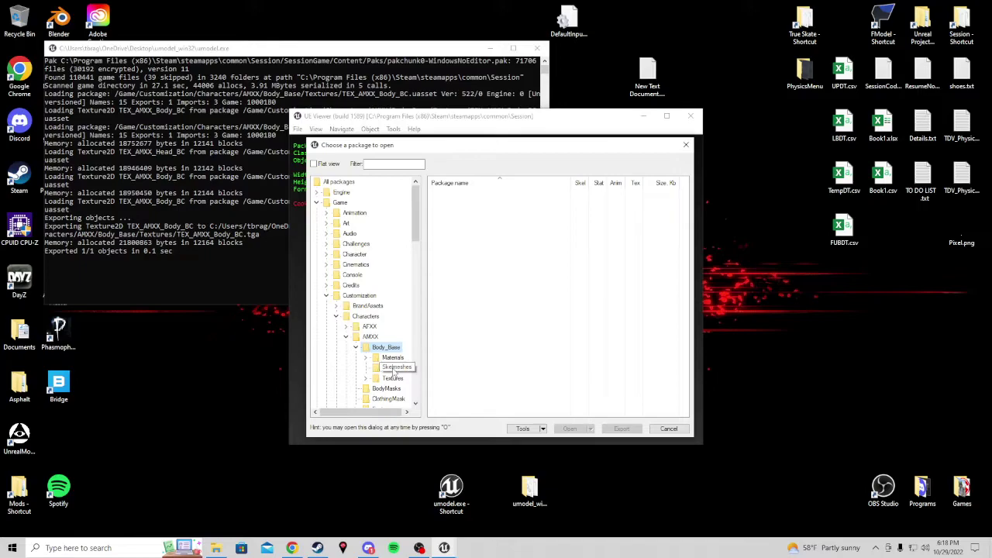
left_click(394, 368)
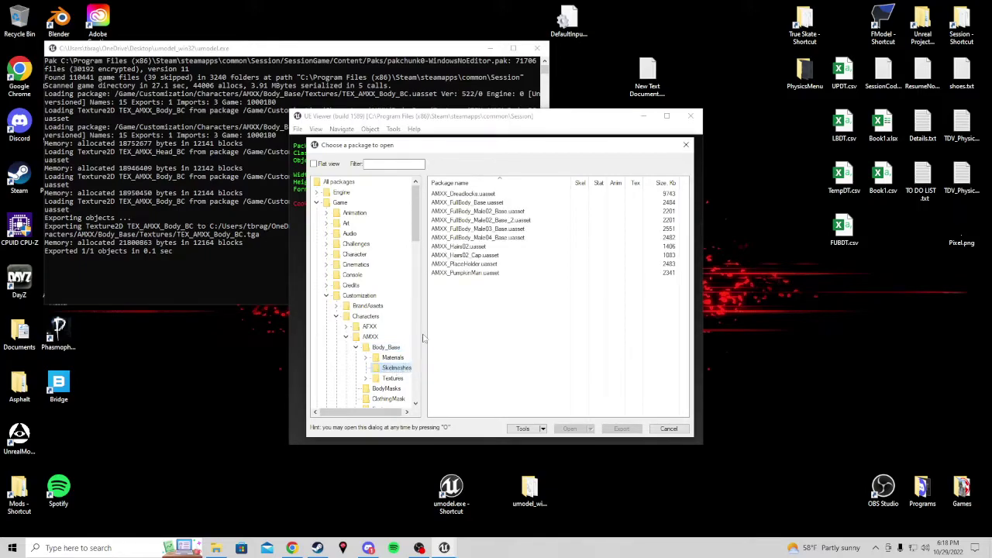
Open AMXX_FullBody_Base.uasset and rotate the full-body mesh to view it
left_click(468, 202)
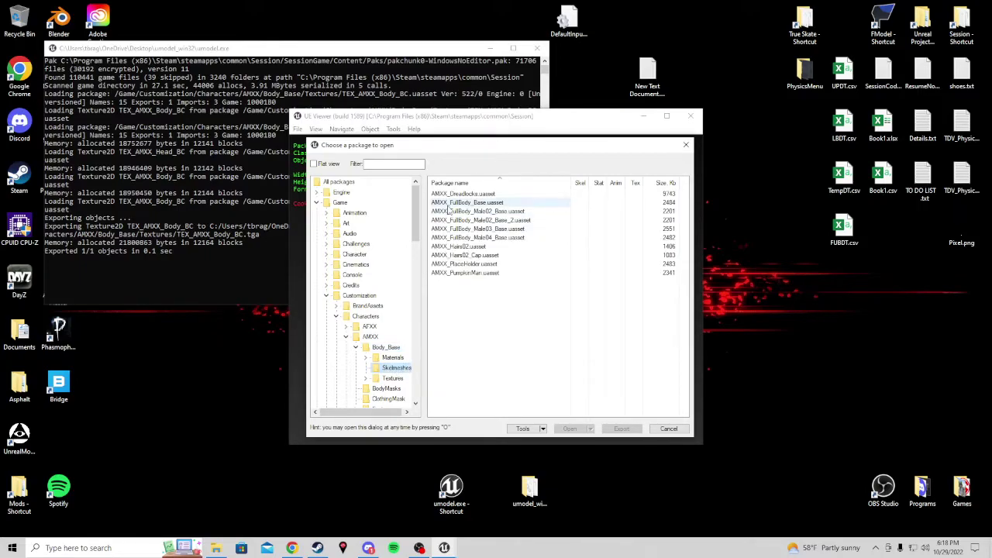
double_click(480, 204)
left_click_drag(452, 246, 359, 250)
left_click_drag(426, 260, 454, 247)
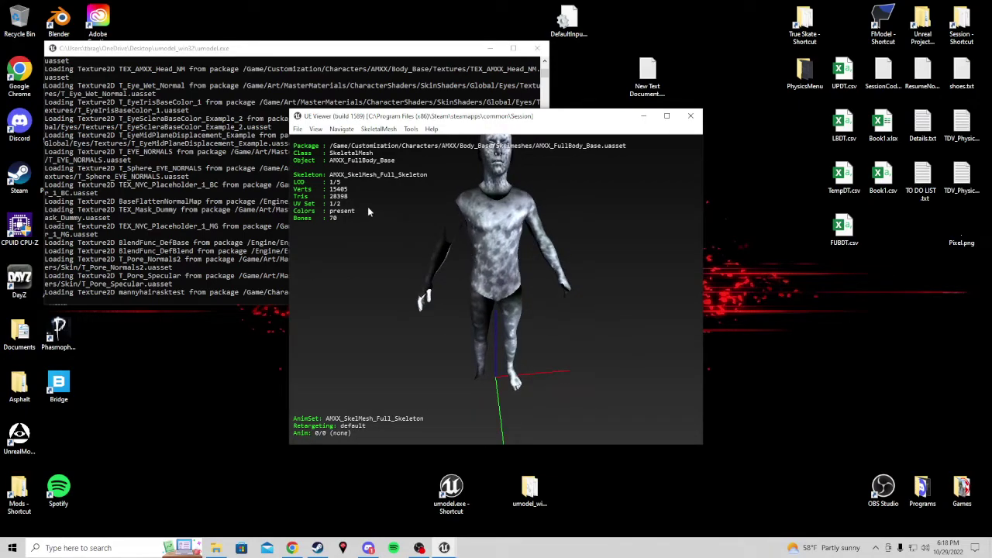
Export AMXX_FullBody_Base.uasset to the UmodelExport folder with the ActorX (psk) skeletal mesh and TGA texture formats
left_click(299, 129)
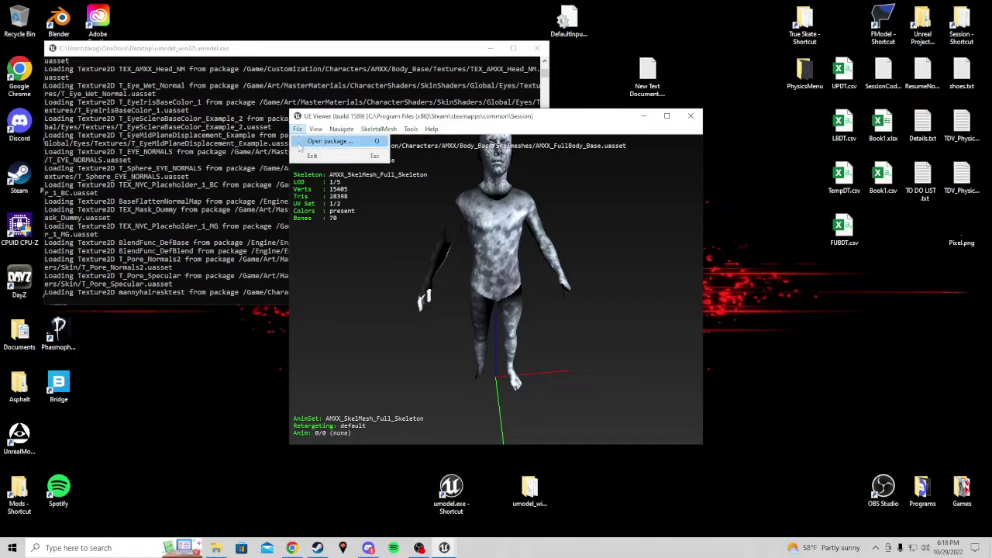
left_click(329, 141)
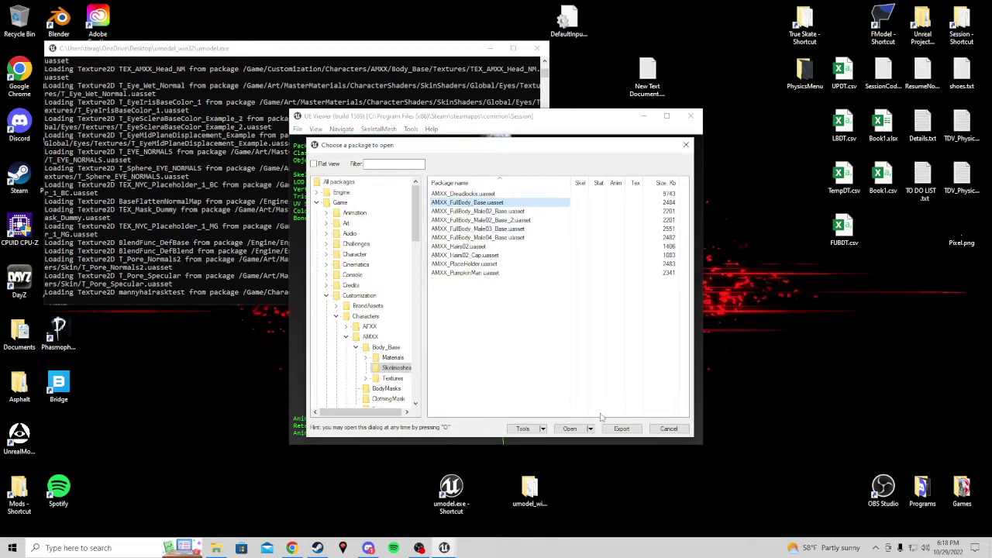
left_click(634, 432)
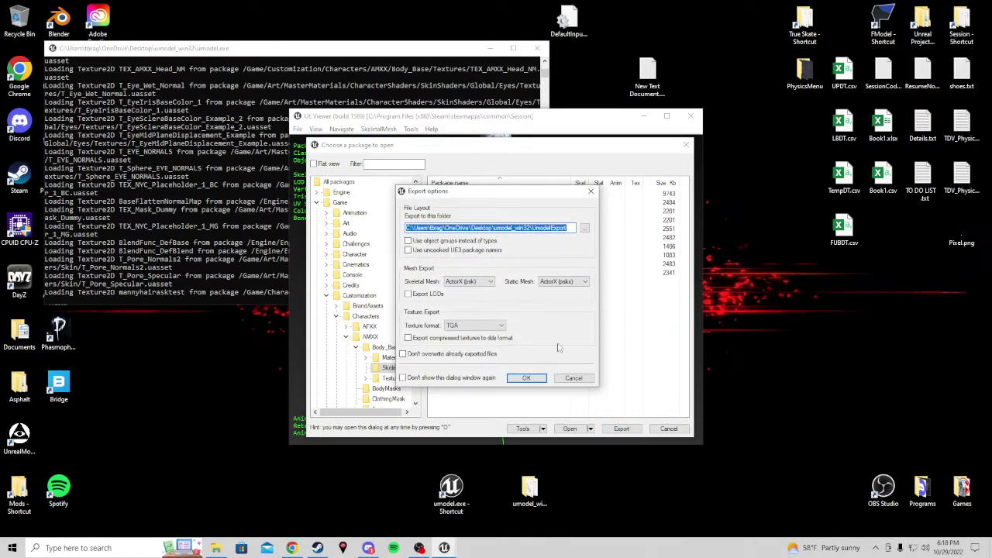
left_click(532, 378)
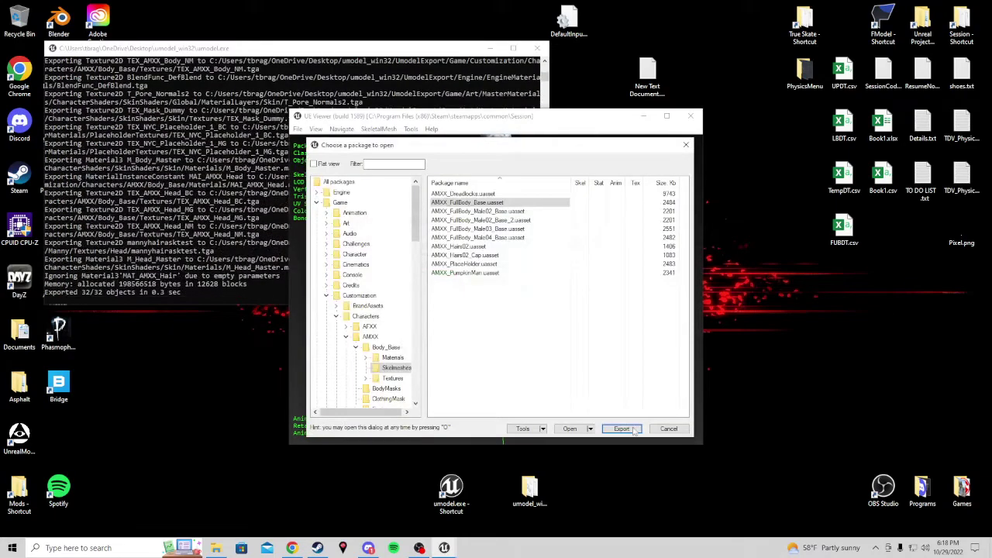
Open the umodel_win32 folder and go through UmodelExport/Game/Customization/Characters to the AMXX folder holding Body_Base
double_click(529, 488)
double_click(461, 299)
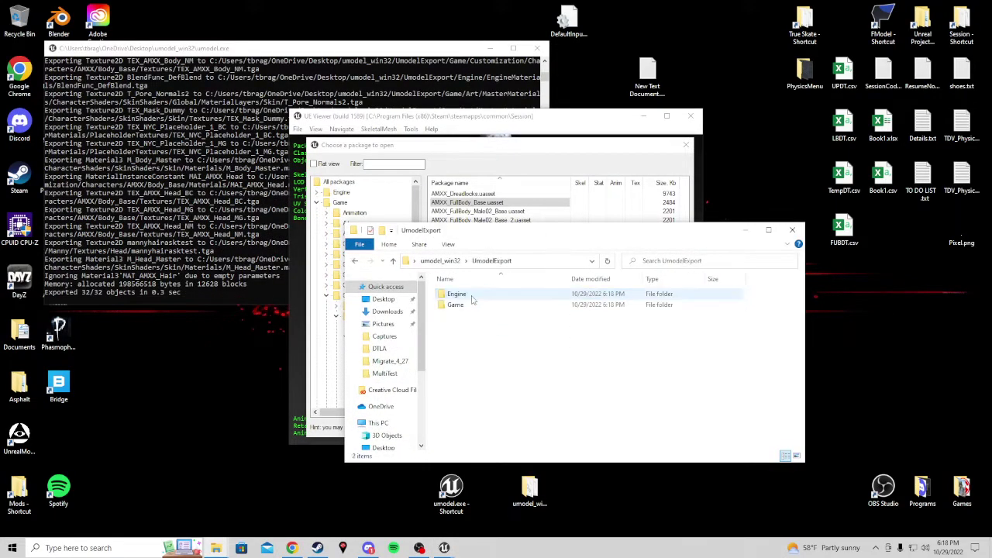
double_click(457, 304)
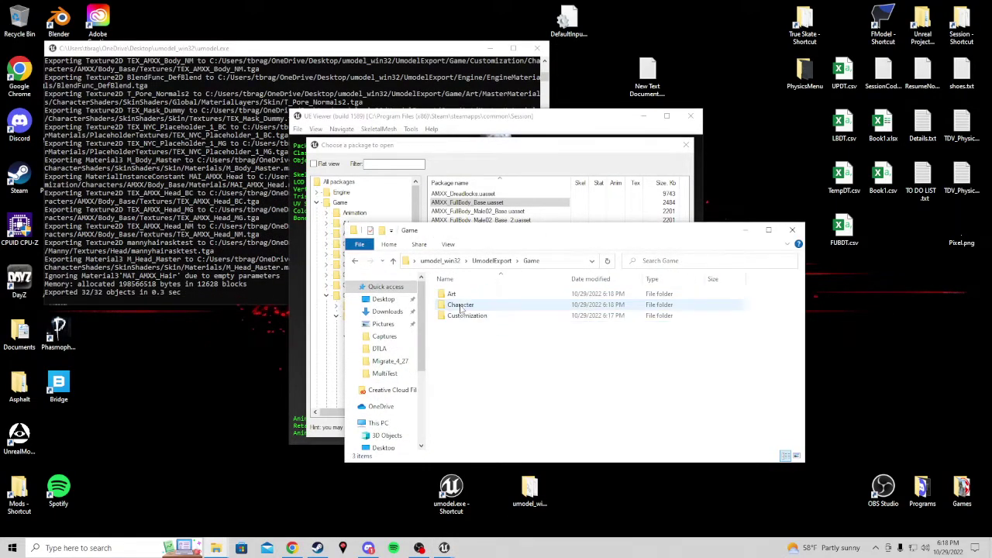
double_click(463, 316)
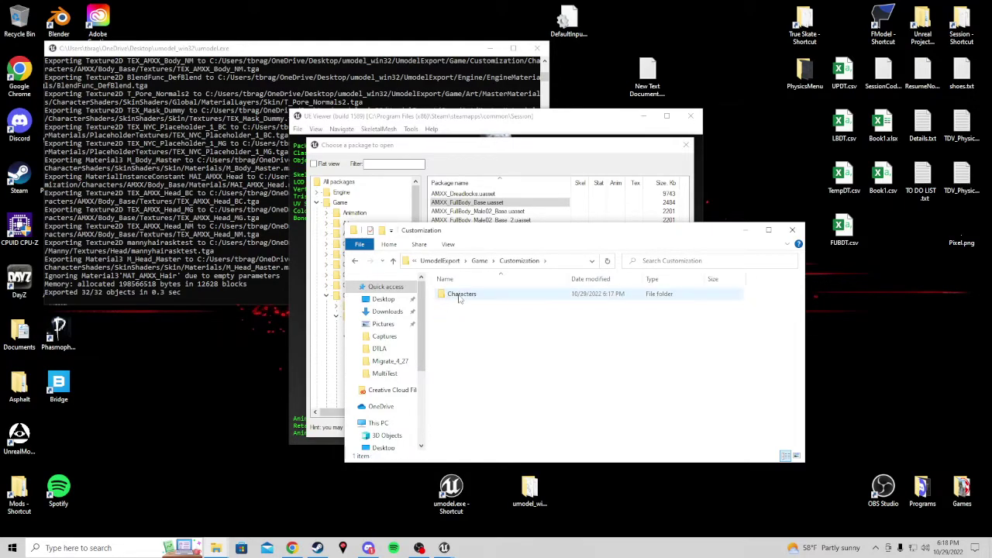
double_click(462, 298)
double_click(462, 296)
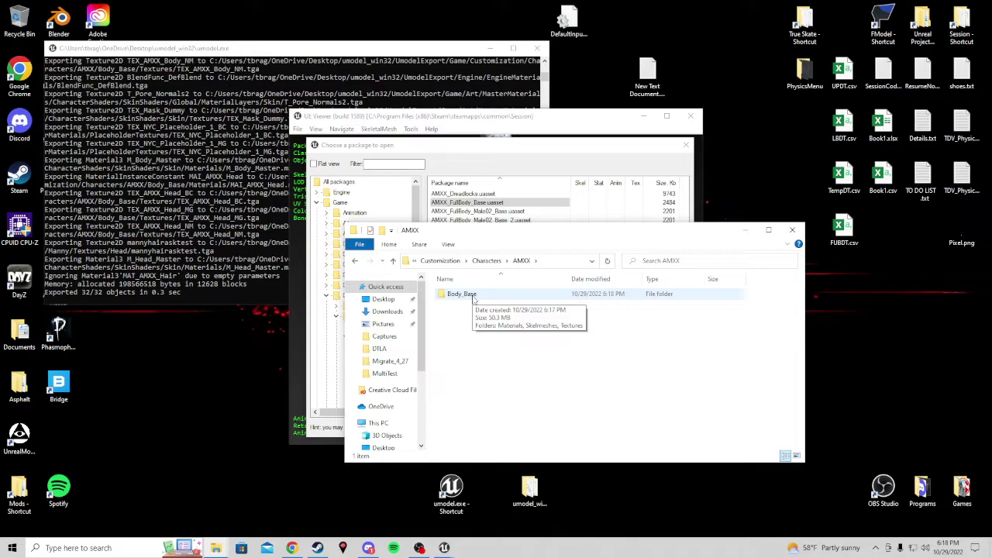
left_click(474, 299)
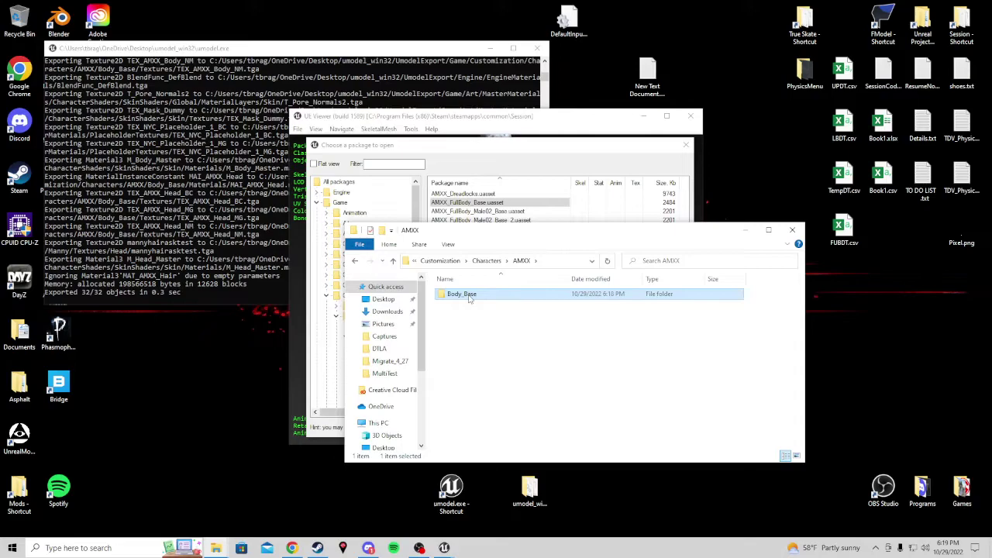
Examine the exported files in Body_Base's Materials, Skelmeshes and Textures folders, including AMXX_FullBody_Base.psk, and close the folder window
double_click(468, 297)
double_click(469, 296)
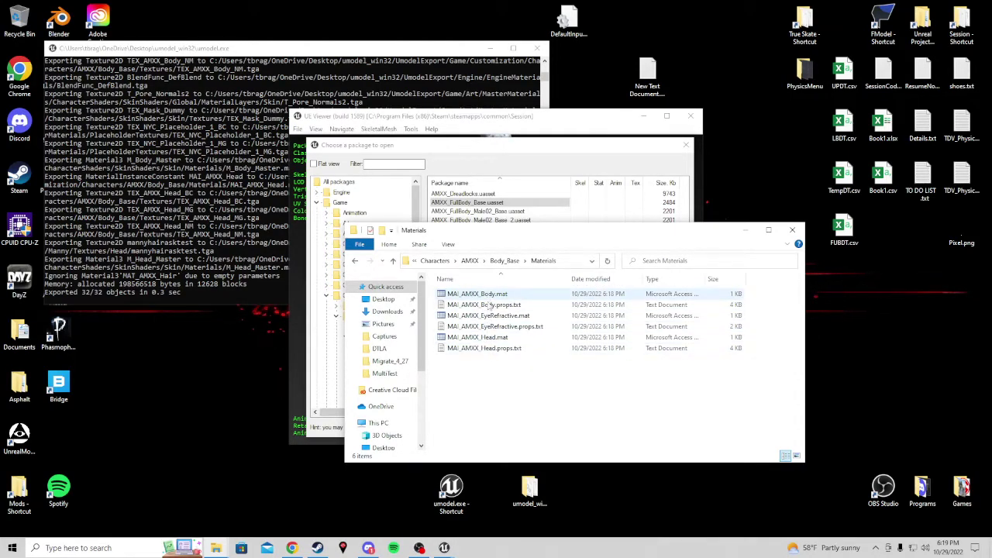
left_click(505, 261)
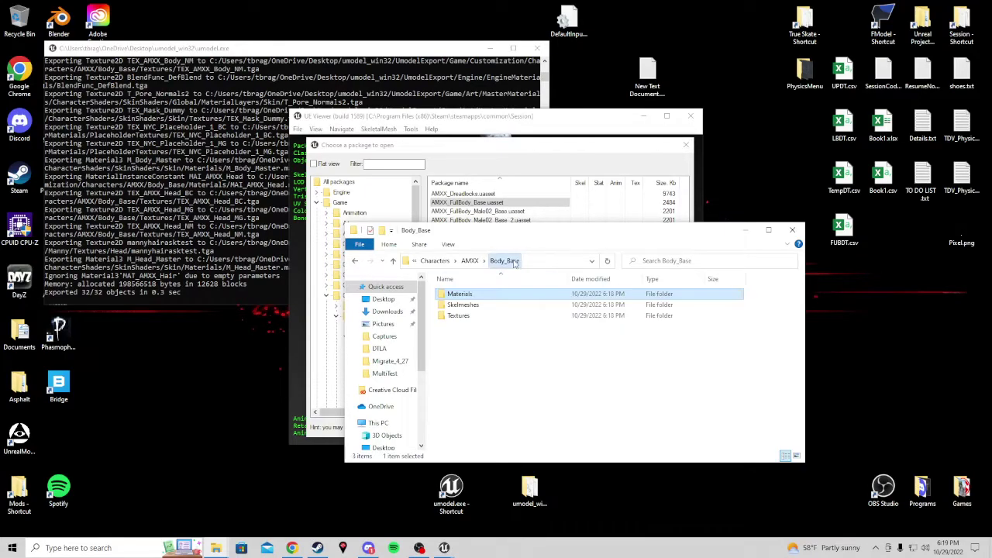
left_click(476, 305)
double_click(477, 305)
left_click(493, 308)
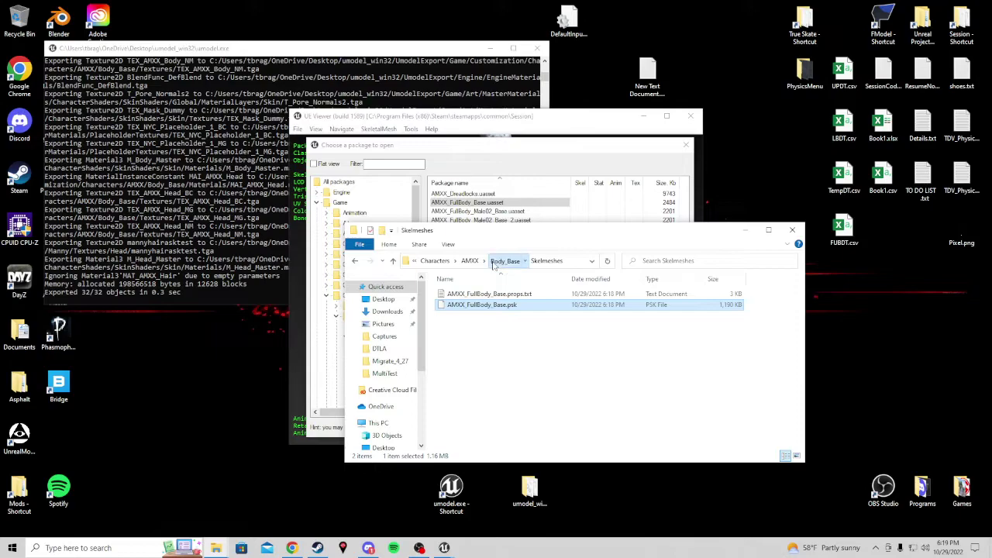
left_click(505, 261)
double_click(457, 316)
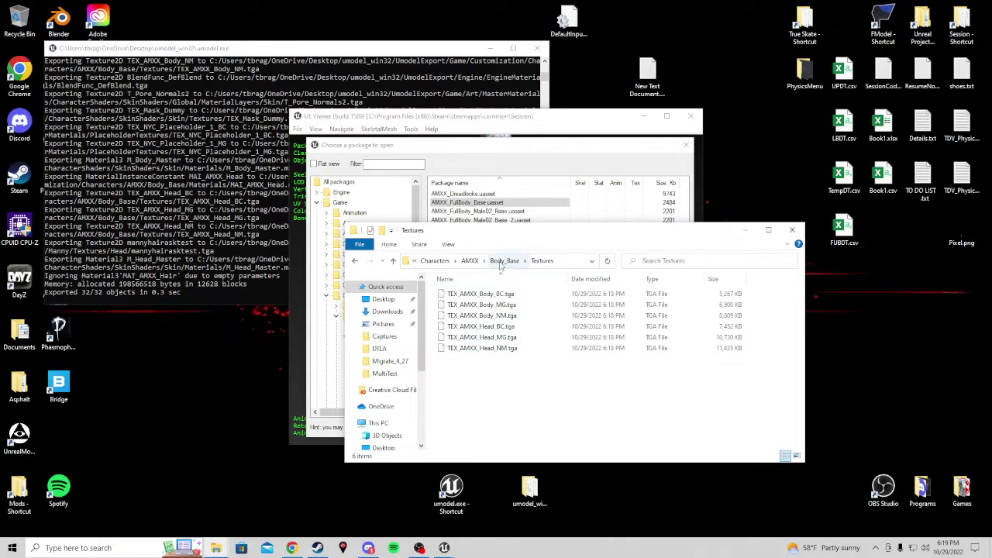
left_click(788, 231)
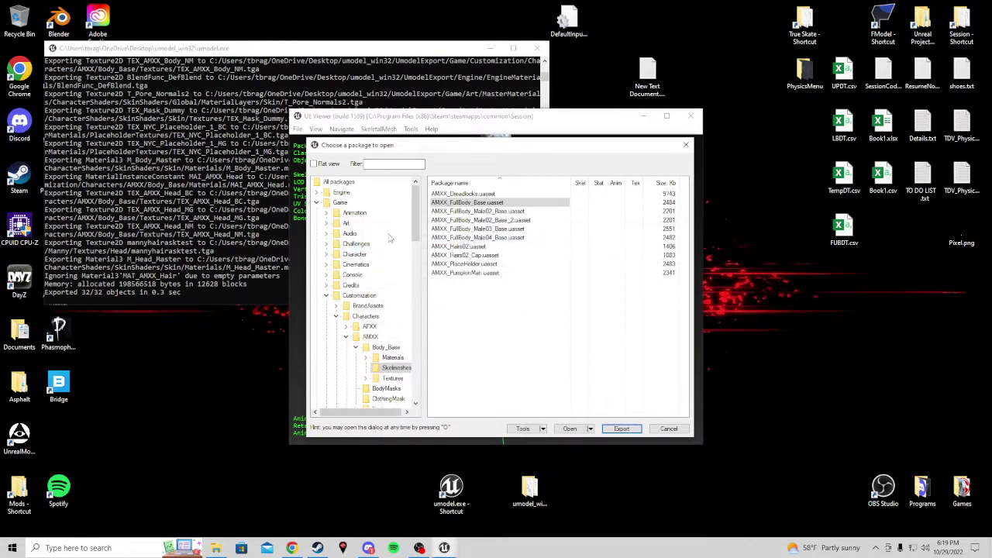
Browse the package tree to the Audio/SoundCues/OnBoard/FlipTrick/Pressure folder
left_click(326, 235)
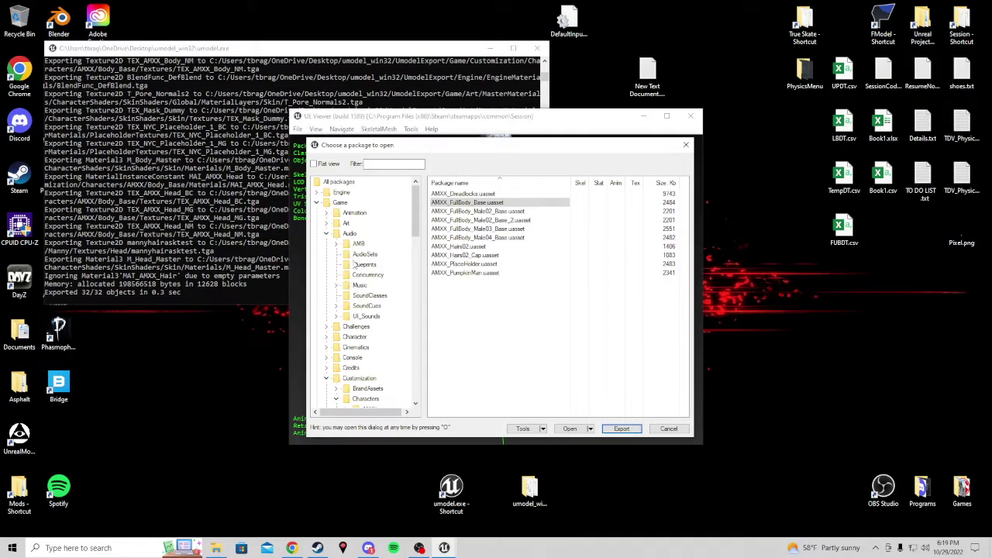
left_click(339, 307)
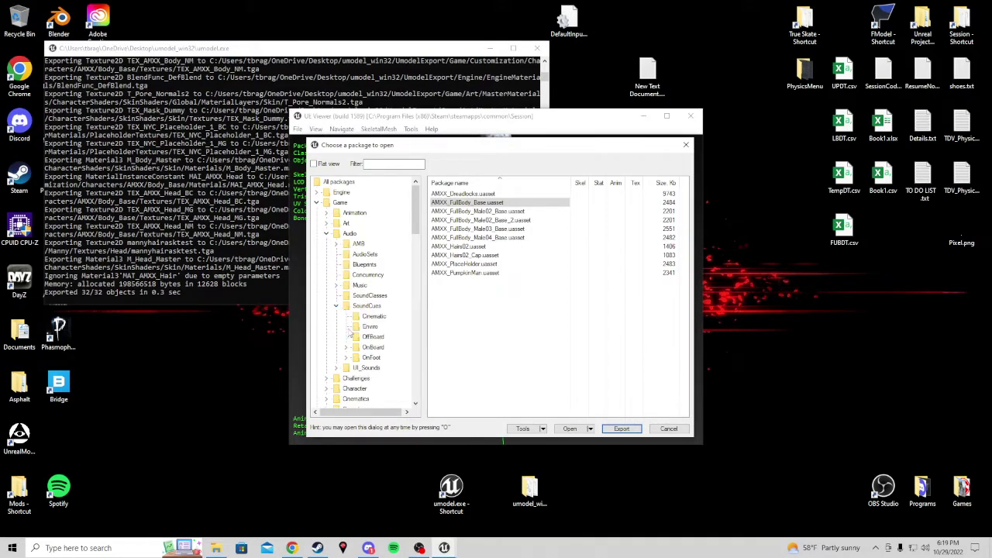
left_click(345, 348)
scroll(371, 349, "down", 2)
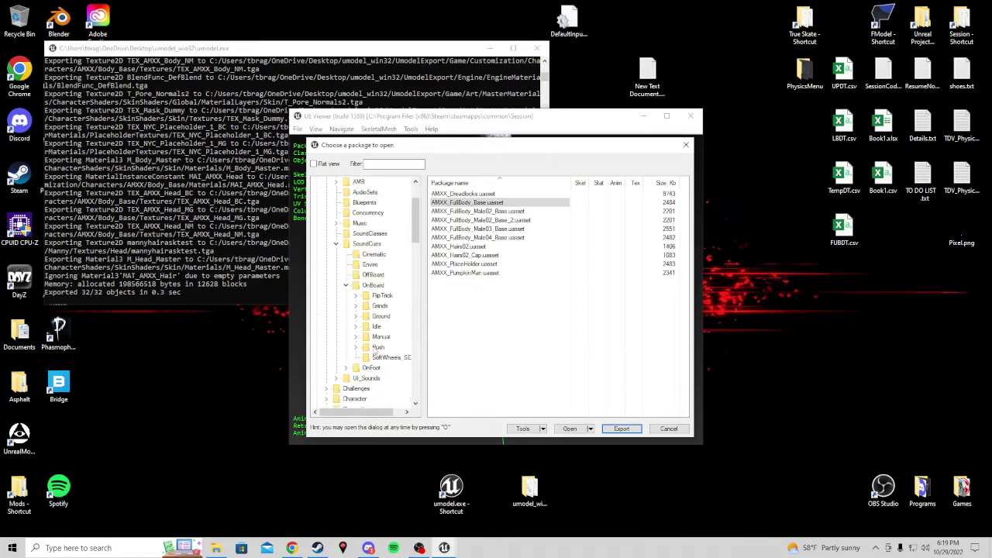
left_click(355, 296)
scroll(380, 306, "down", 1)
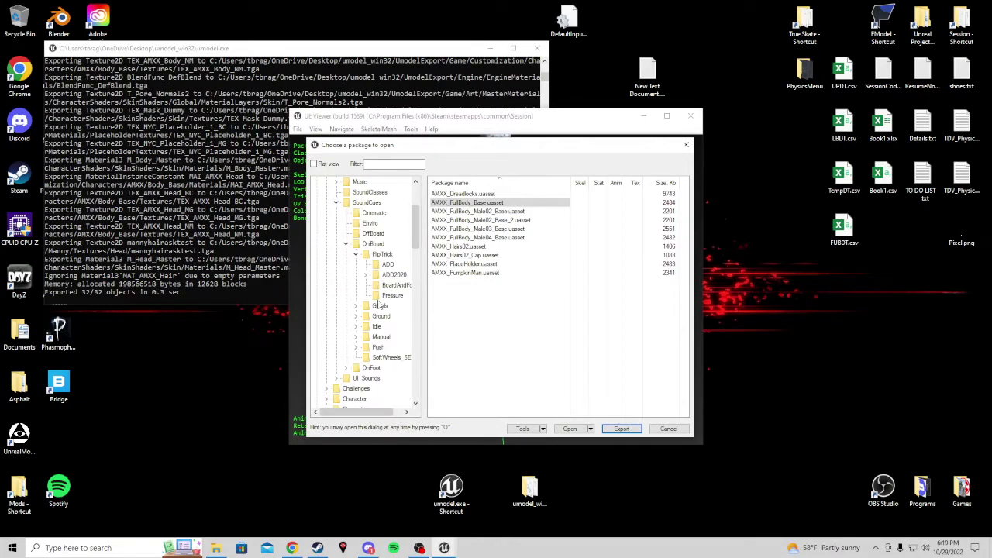
left_click(391, 296)
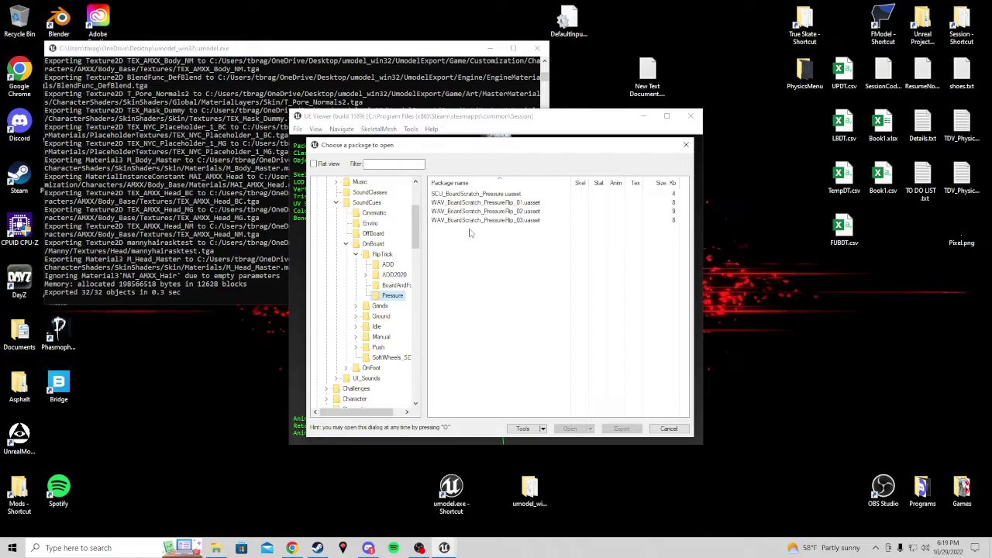
Try to export WAV_BoardScratch_PressureFlip_01.uasset to the UmodelExport folder with the existing export options
left_click(482, 204)
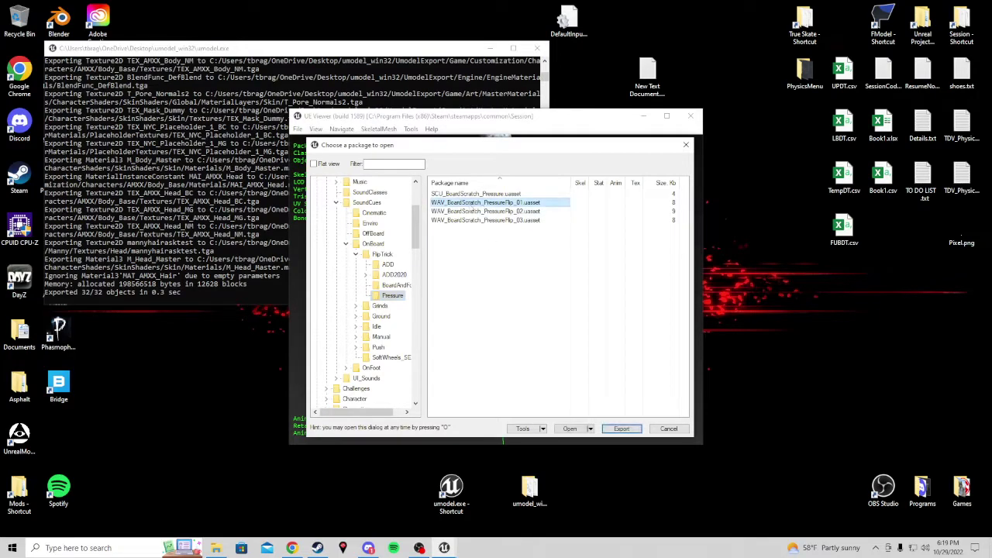
left_click(622, 429)
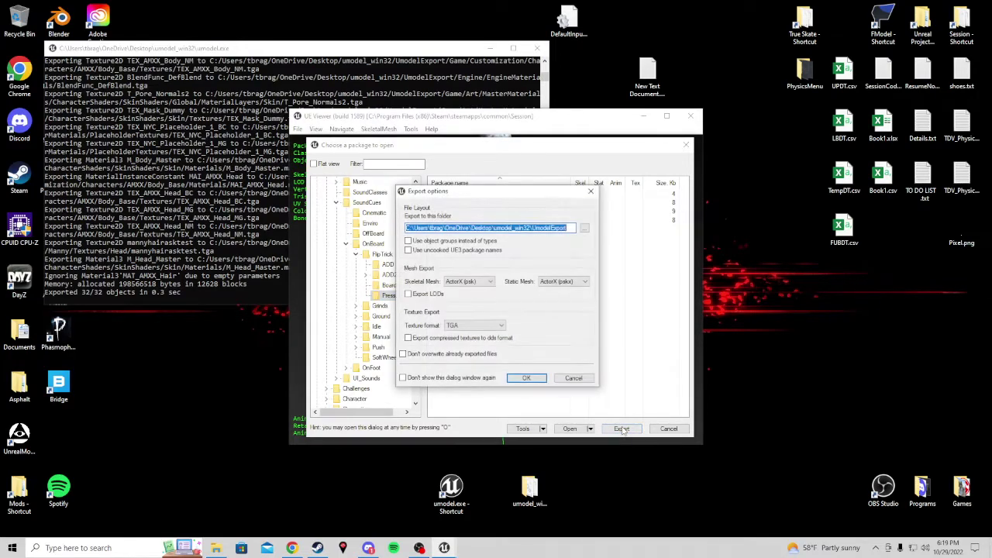
left_click(527, 379)
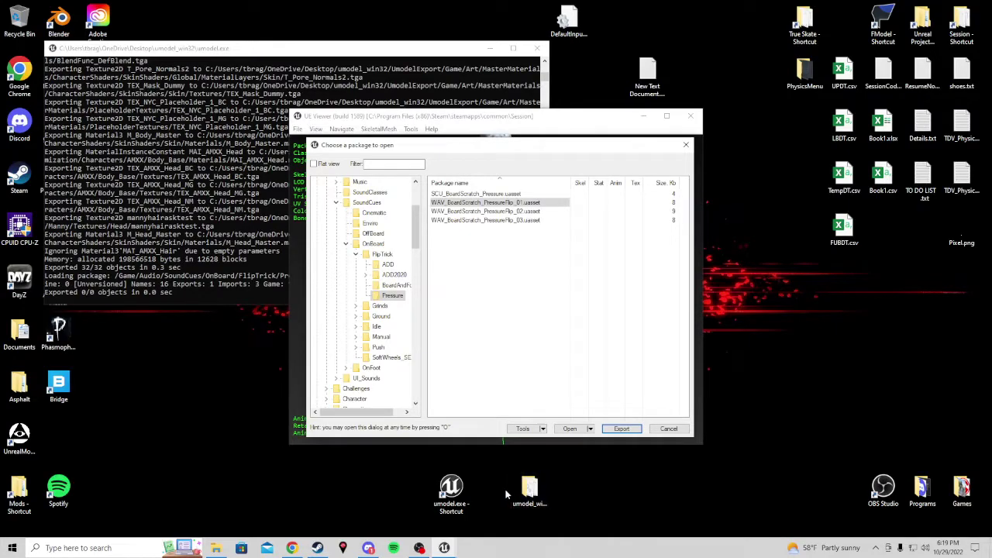
Check the UmodelExport/Game folder for exported audio against the package tree, look inside Art, and put the folder window away
double_click(526, 487)
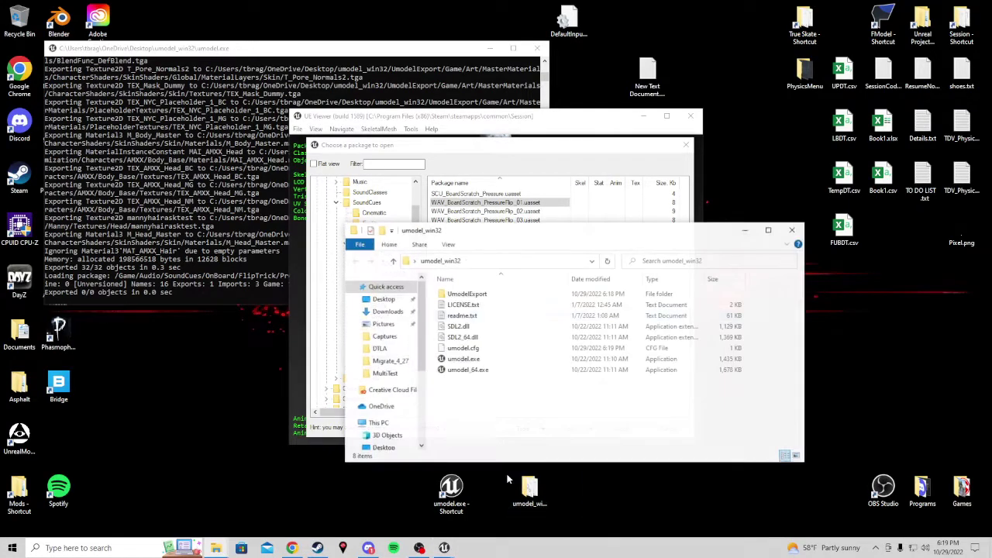
double_click(459, 294)
double_click(468, 305)
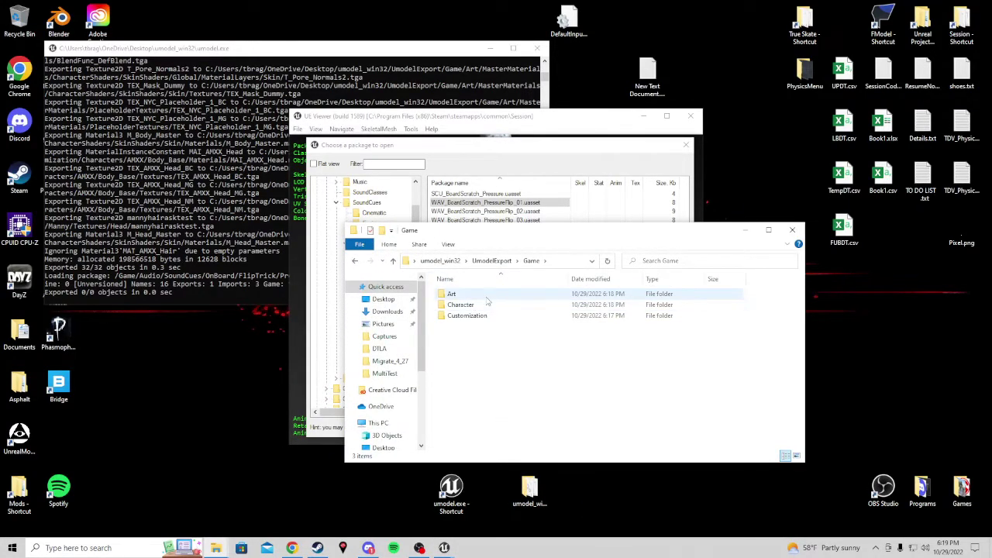
left_click_drag(487, 231, 623, 231)
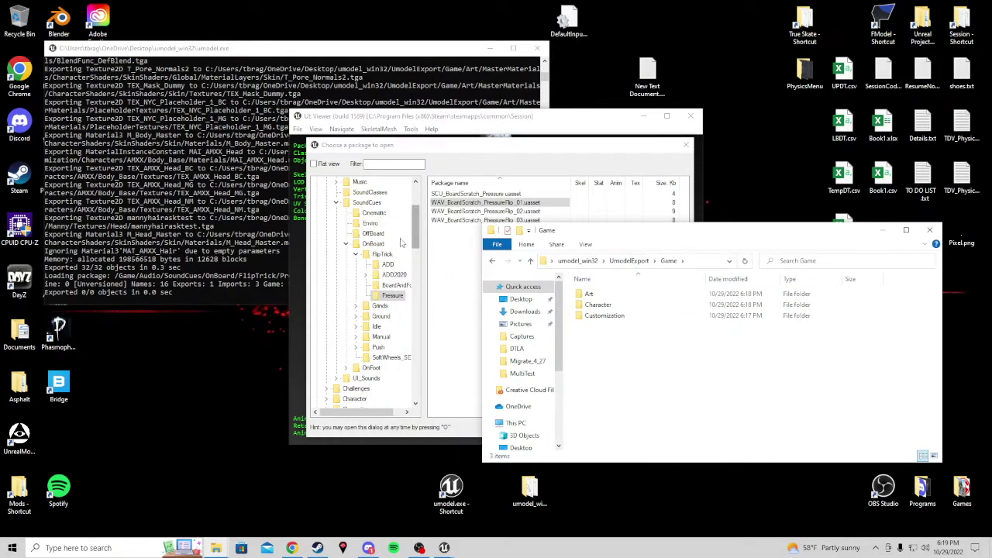
scroll(358, 277, "up", 3)
scroll(383, 287, "down", 3)
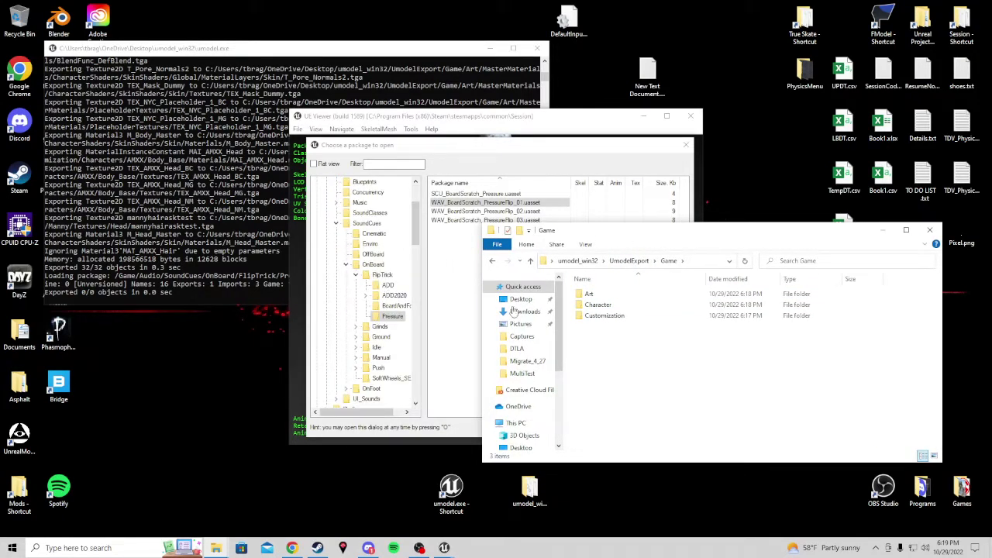
double_click(612, 305)
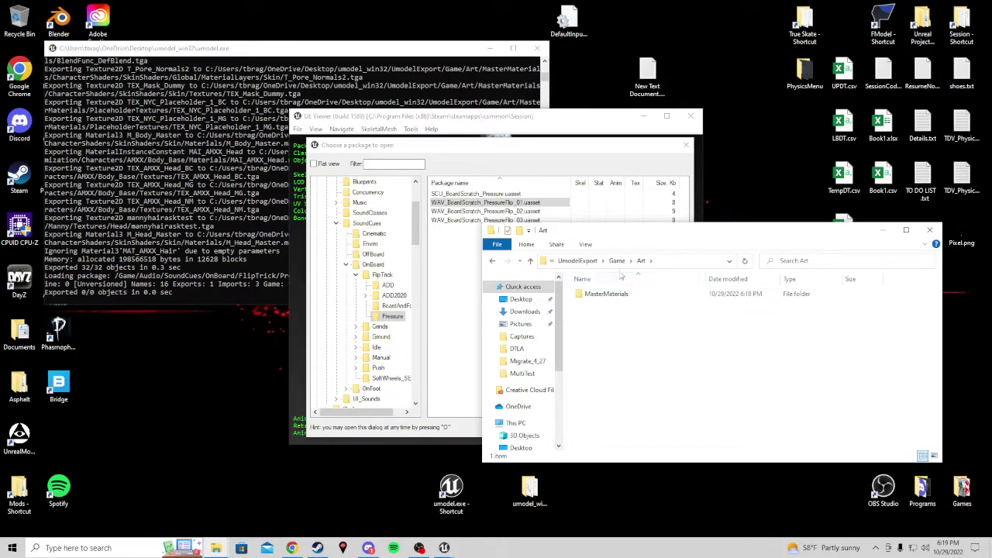
left_click(622, 261)
left_click(629, 261)
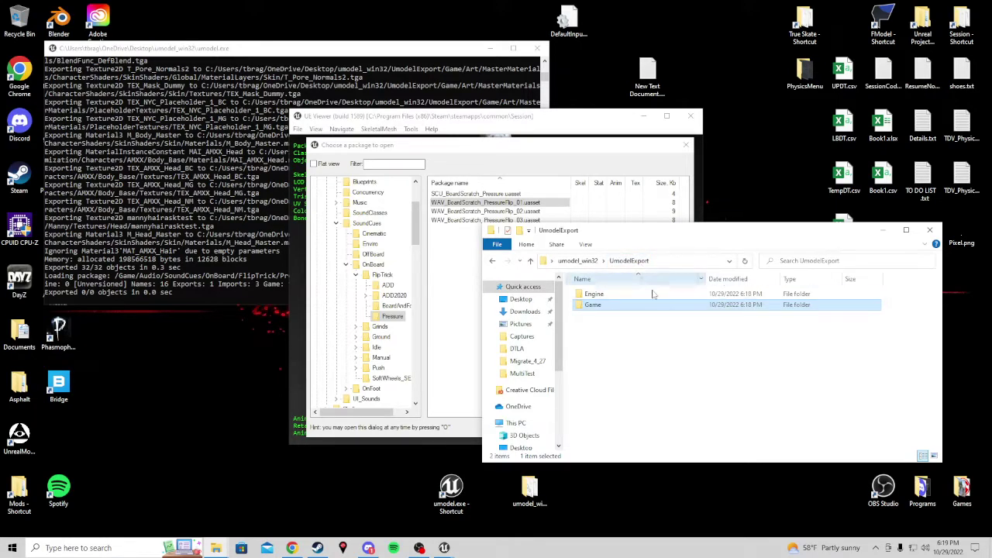
left_click(882, 230)
left_click(462, 203)
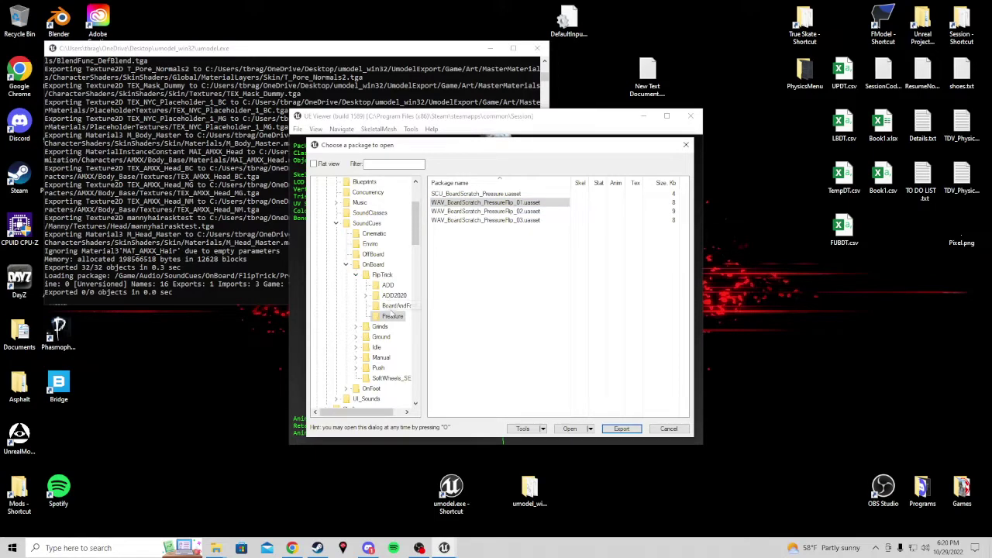
scroll(401, 316, "down", 3)
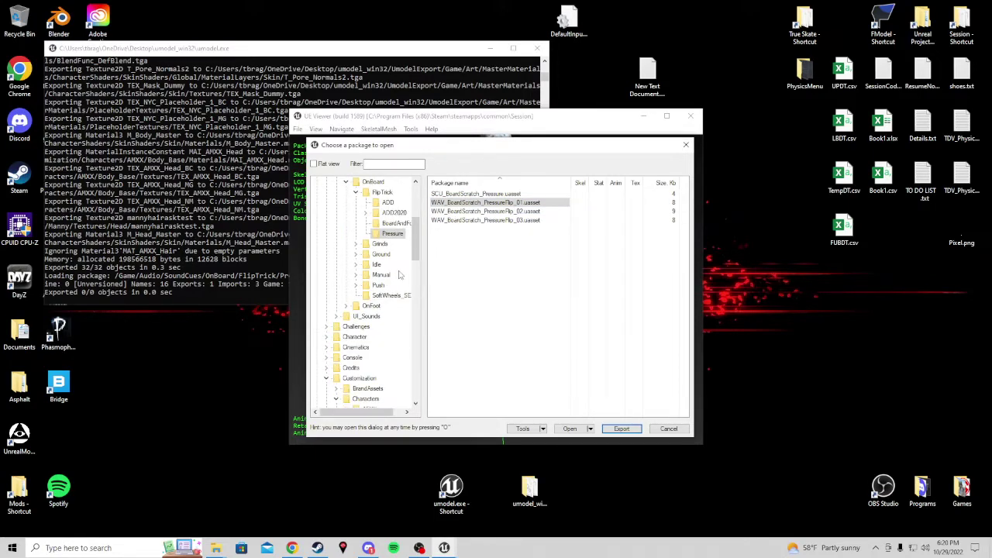
scroll(400, 275, "up", 3)
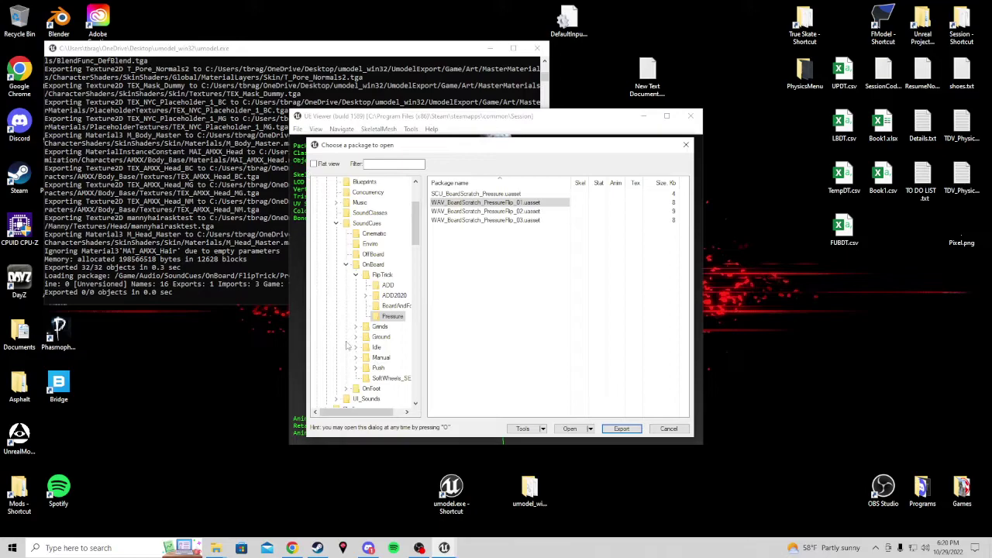
scroll(348, 298, "up", 1)
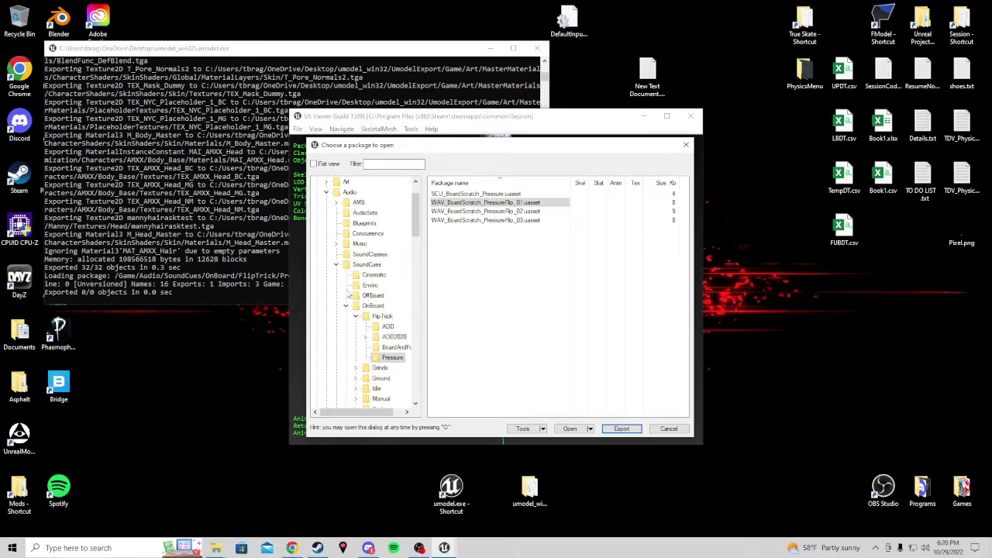
scroll(349, 294, "up", 1)
scroll(381, 339, "down", 3)
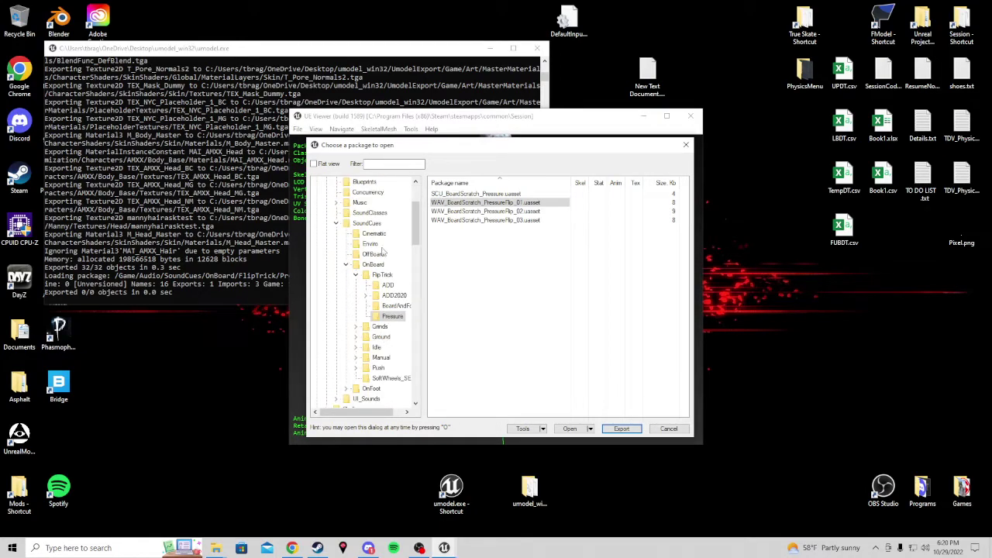
Select WAV_BoardScratch_PressureFlip_03.uasset, dismiss the package chooser without opening it, and exit UE Viewer
left_click(486, 220)
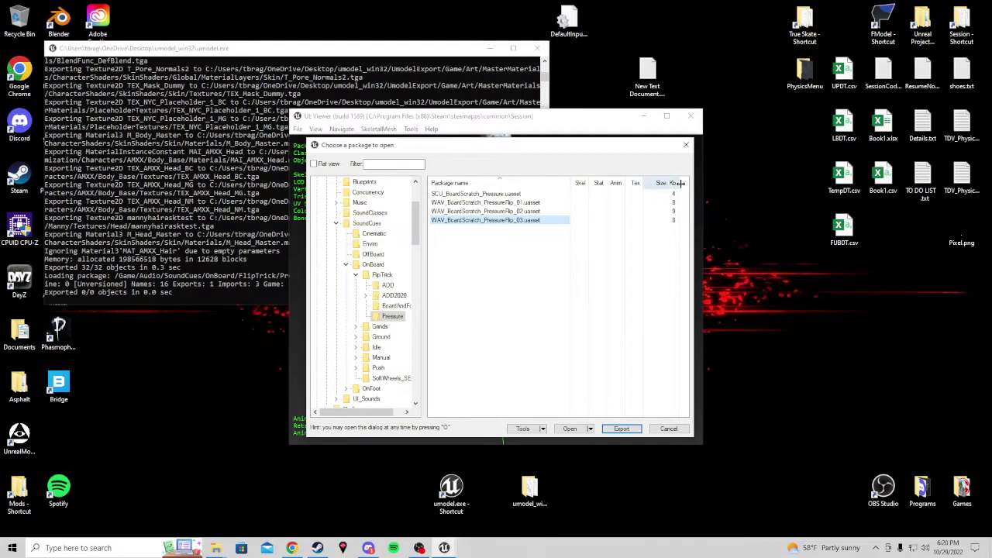
left_click(685, 145)
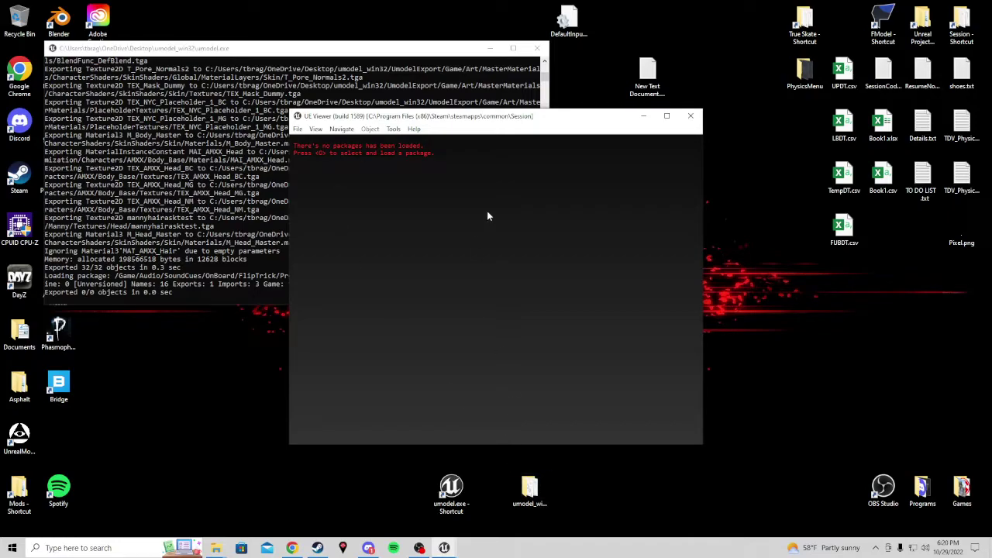
left_click(691, 116)
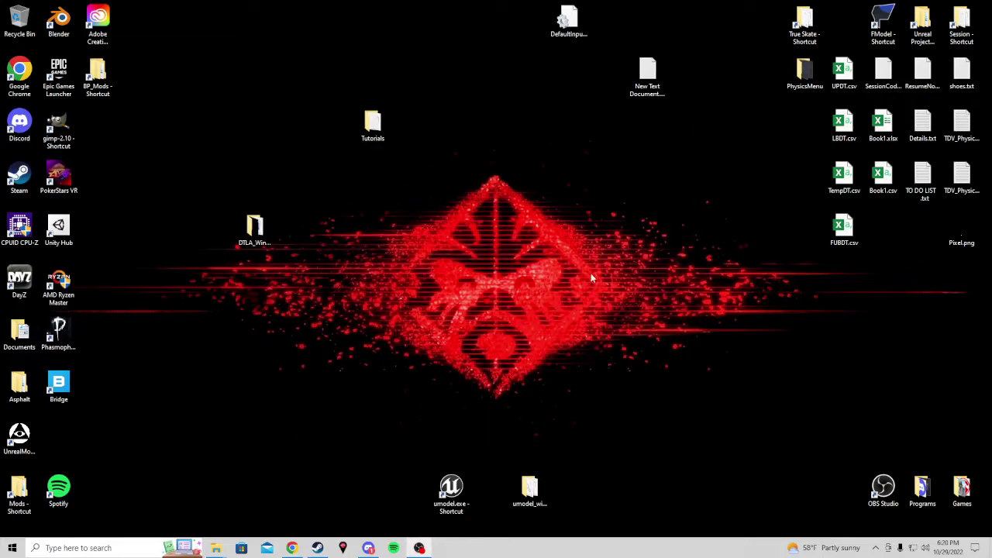